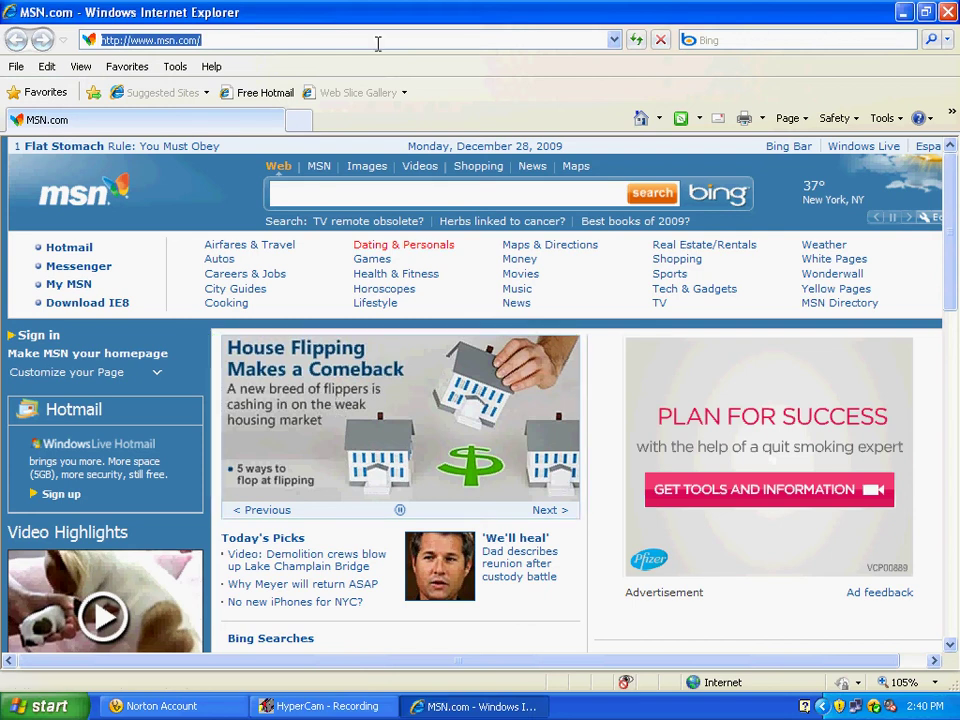
# Go to the MediaFire website in place of the current MSN page.
pyautogui.press('BackSpace')
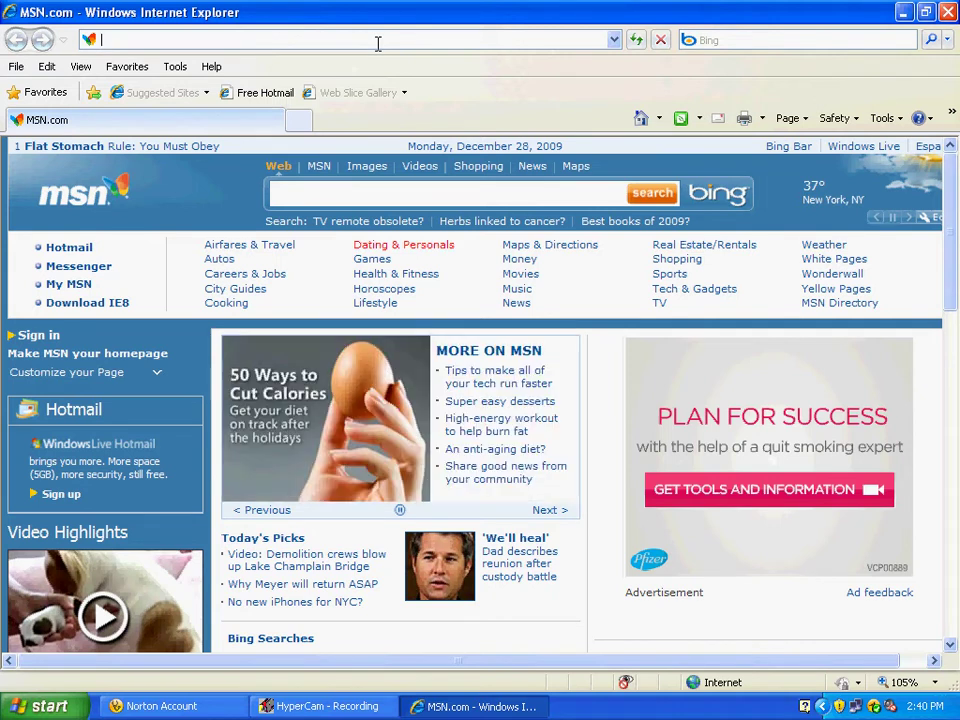
pyautogui.write('meida')
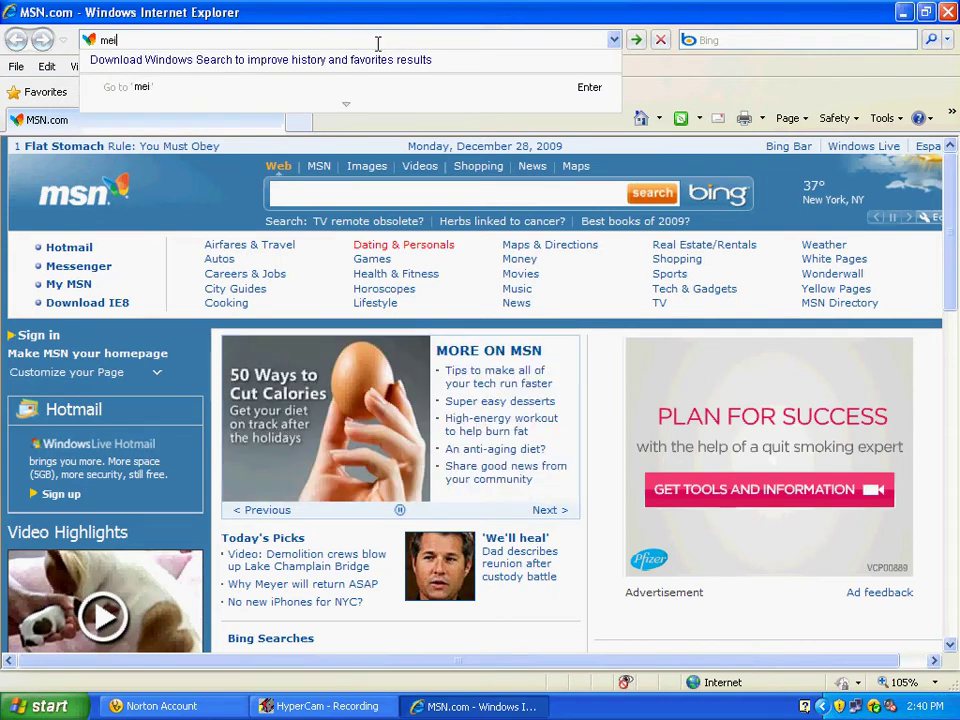
pyautogui.press('BackSpace')
pyautogui.write('dia')
pyautogui.hotkey('shift', 'Return')
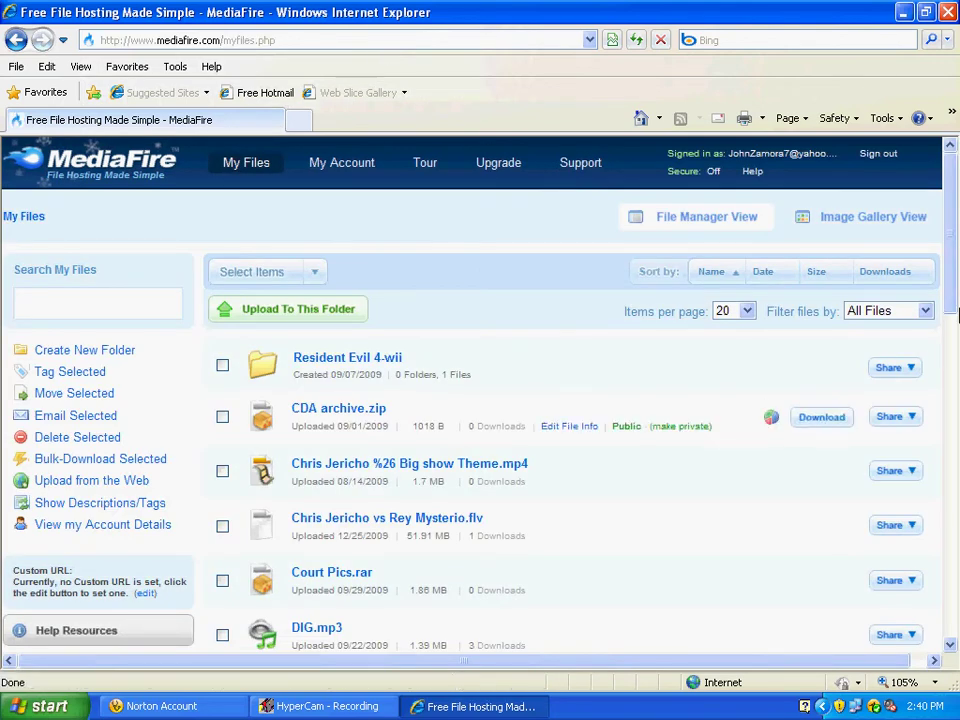
# Open the download page for Project64 1.6.rar from the MediaFire file list, maximize it and start the download.
pyautogui.scroll(-1, 952, 288)
pyautogui.moveTo(952, 288); pyautogui.dragTo(880, 560)
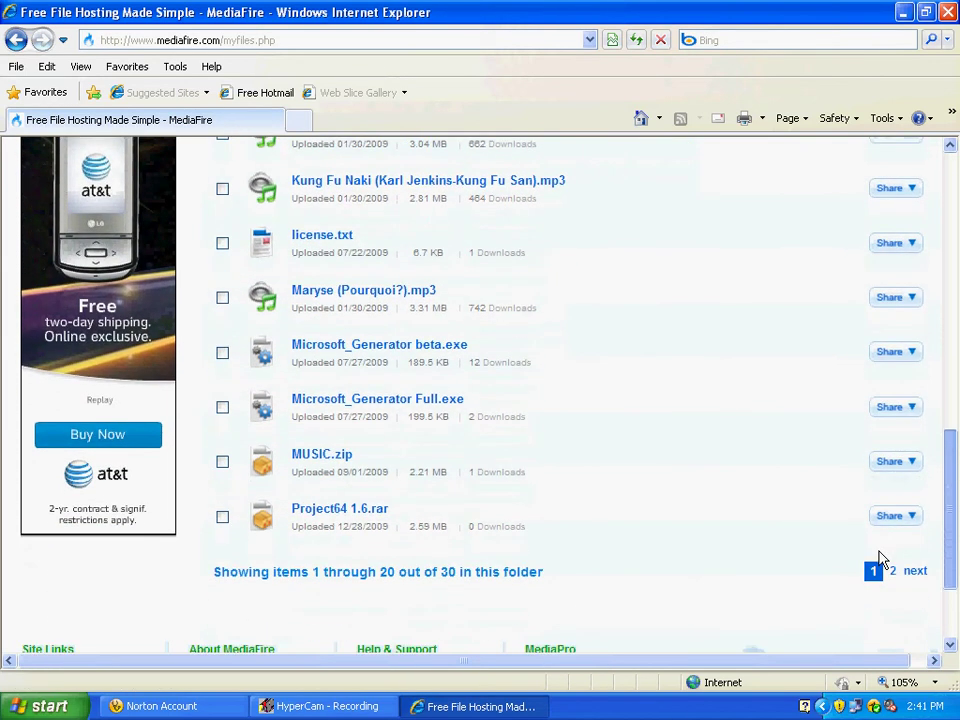
pyautogui.click(361, 517)
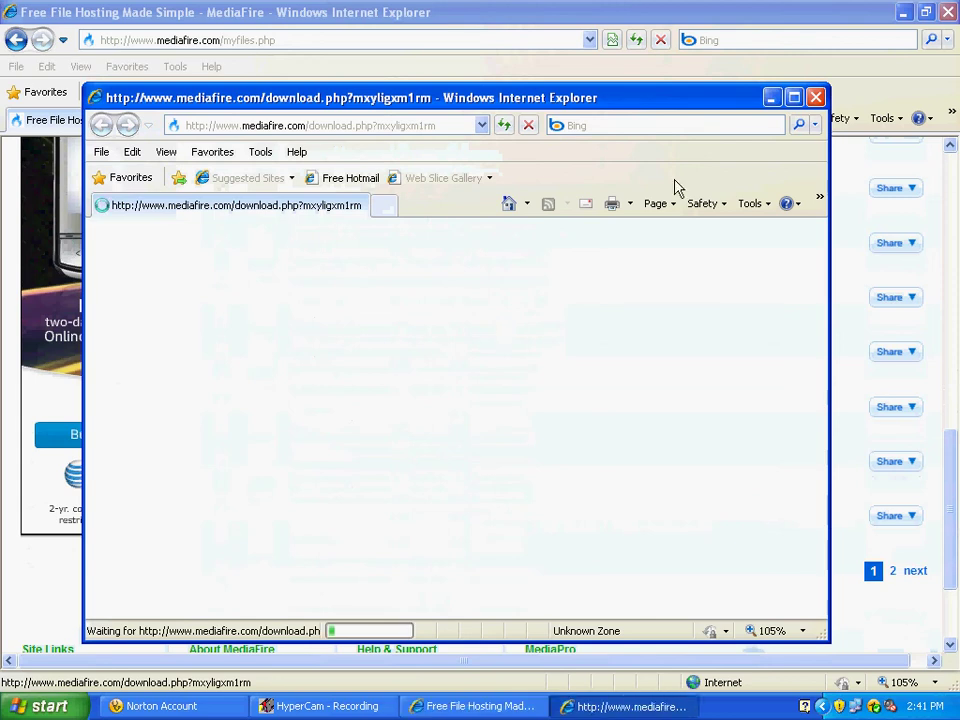
pyautogui.click(795, 101)
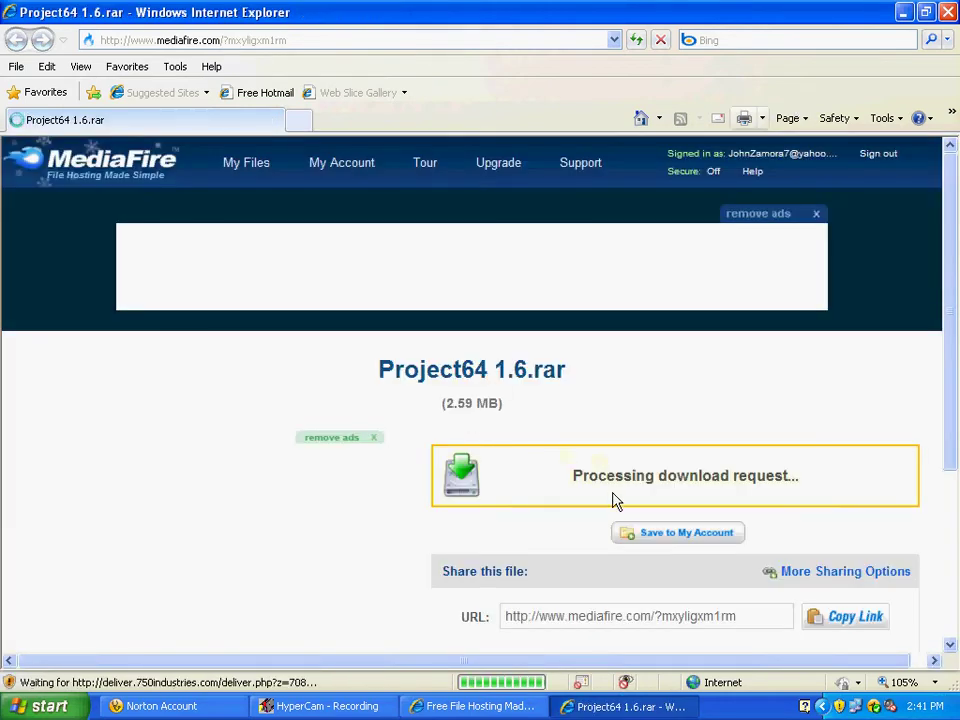
pyautogui.click(636, 482)
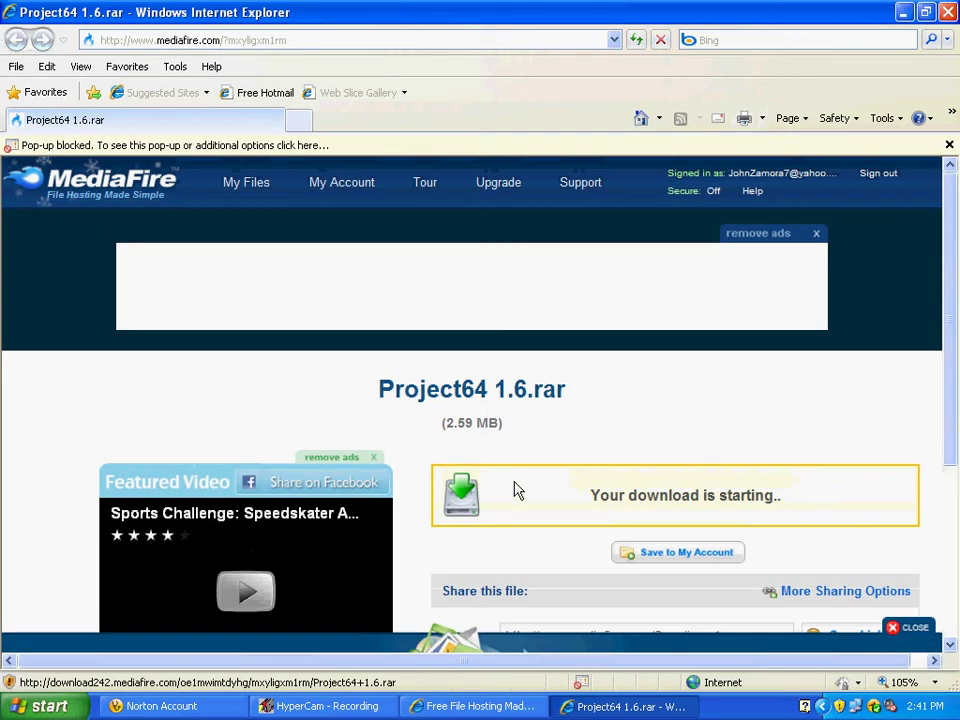
# Close the pop-up advertising window with all its tabs, and close both MediaFire browser windows.
pyautogui.click(913, 569)
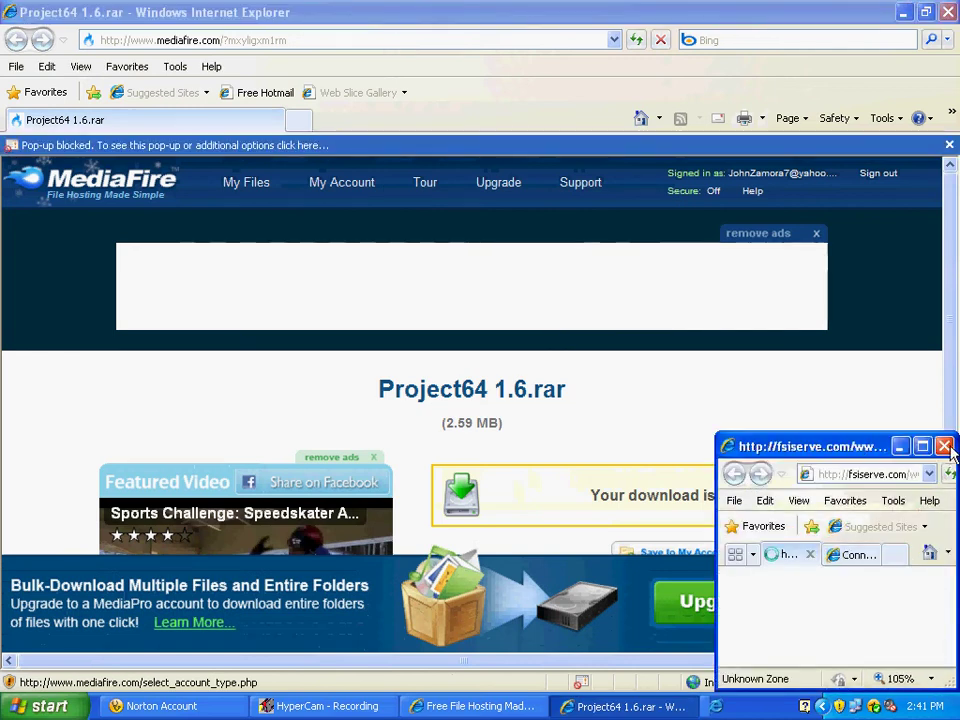
pyautogui.click(896, 555)
pyautogui.click(944, 446)
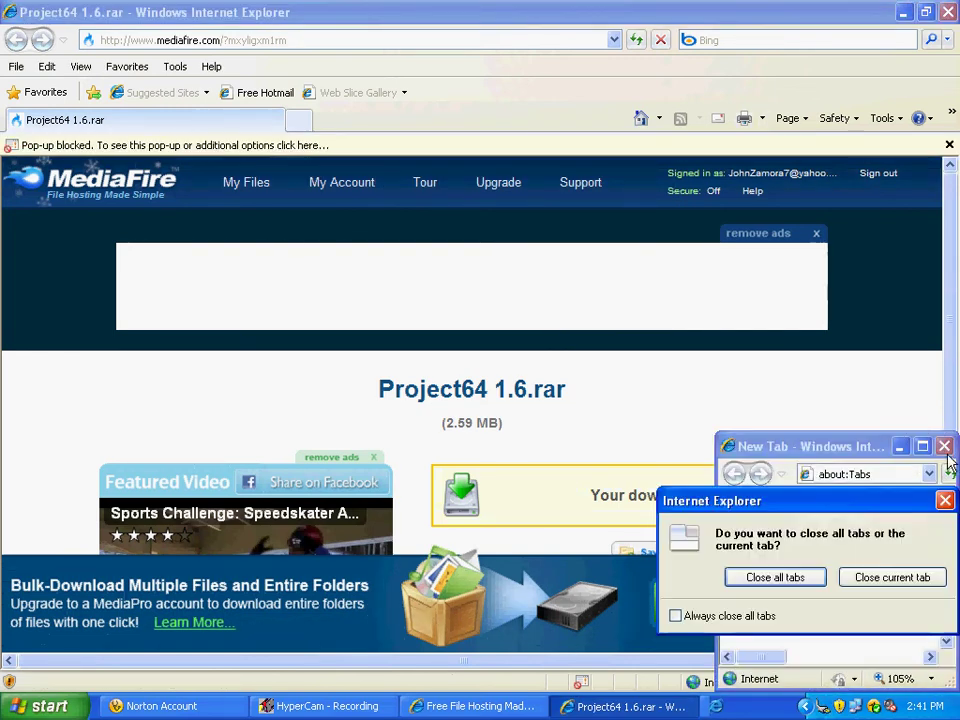
pyautogui.click(819, 580)
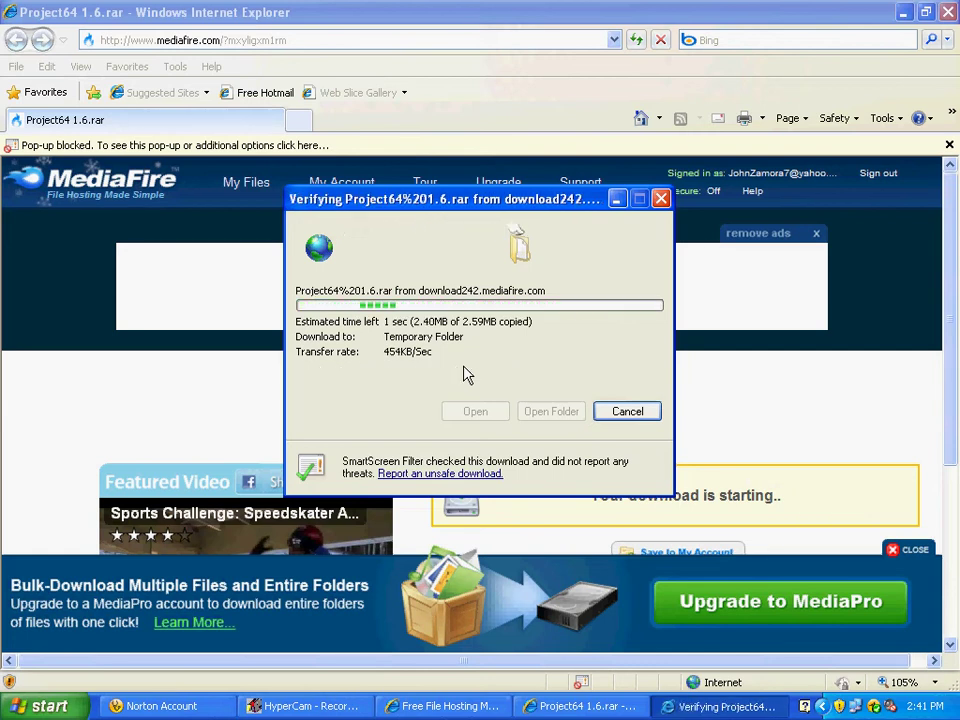
pyautogui.click(948, 10)
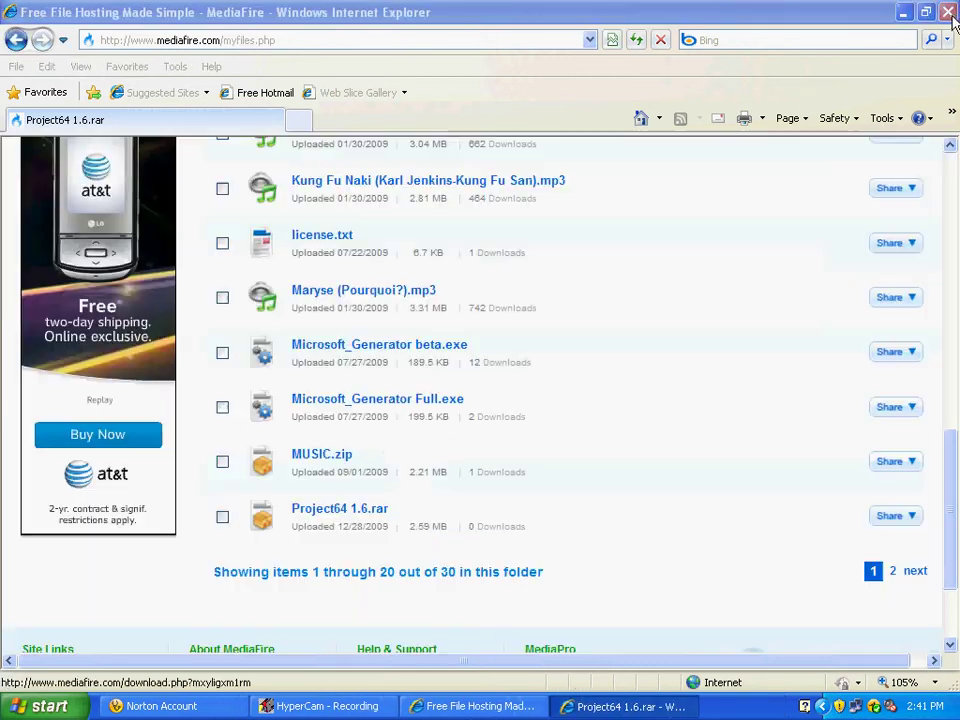
pyautogui.click(950, 12)
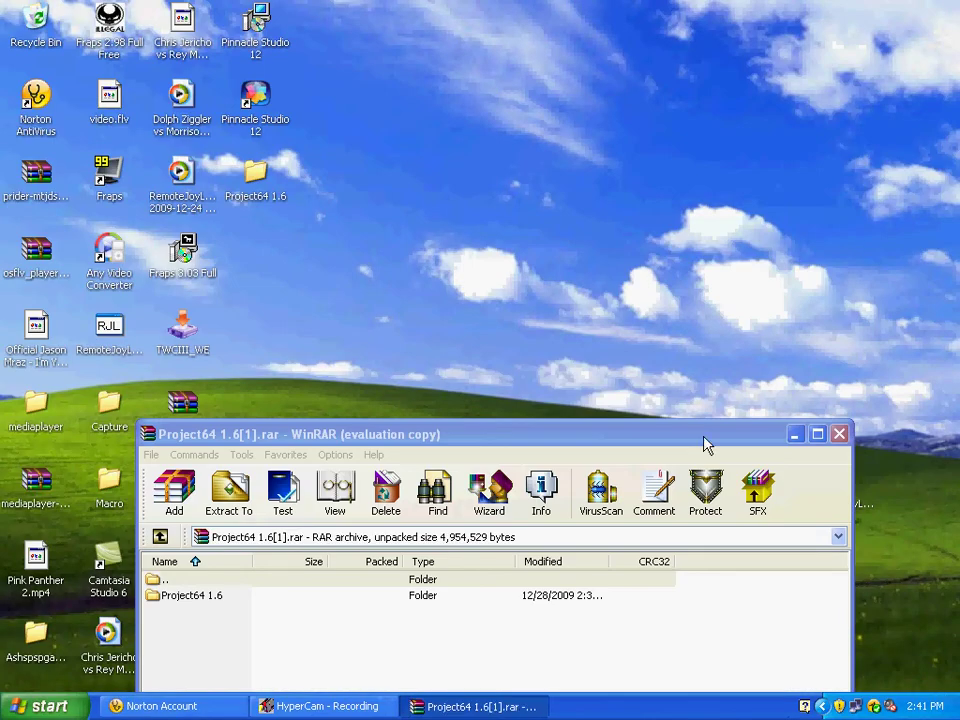
pyautogui.moveTo(703, 440); pyautogui.dragTo(685, 80)
pyautogui.click(252, 230)
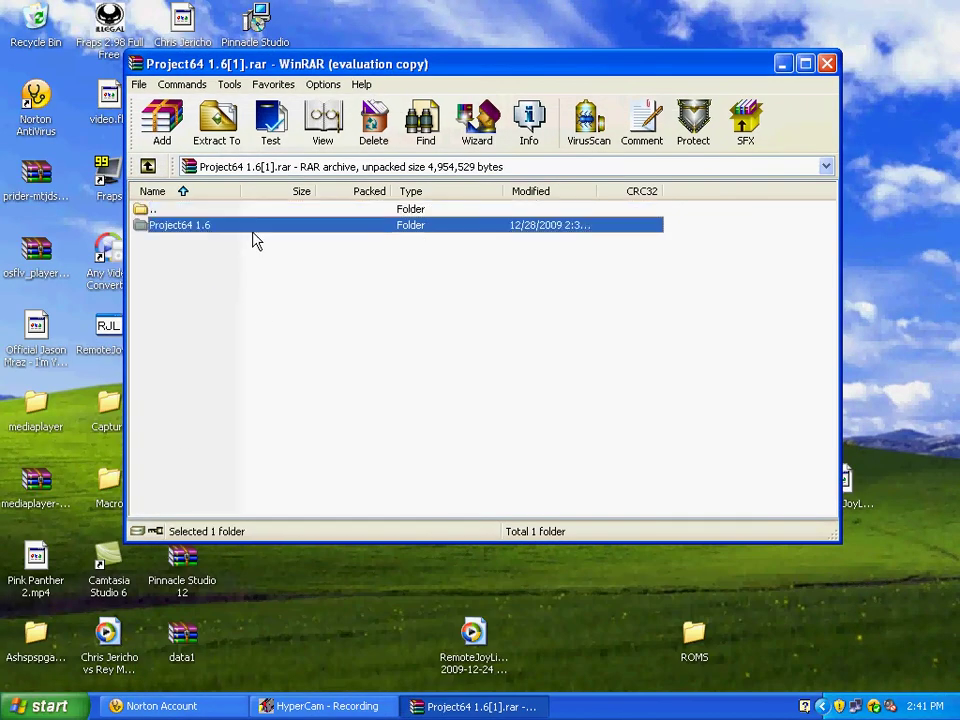
pyautogui.click(218, 130)
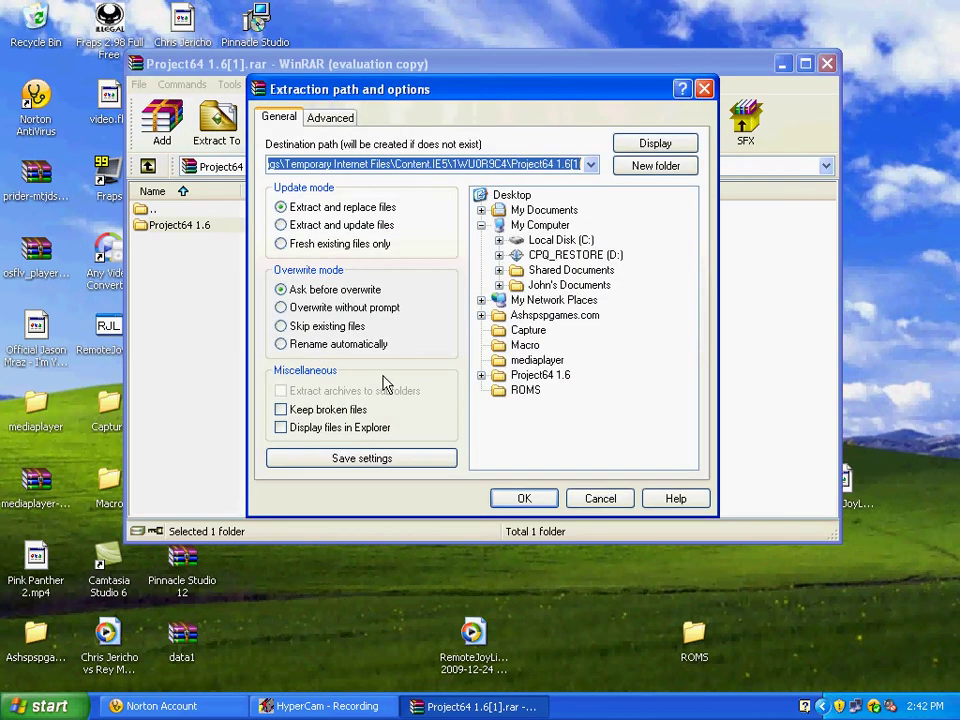
pyautogui.click(499, 241)
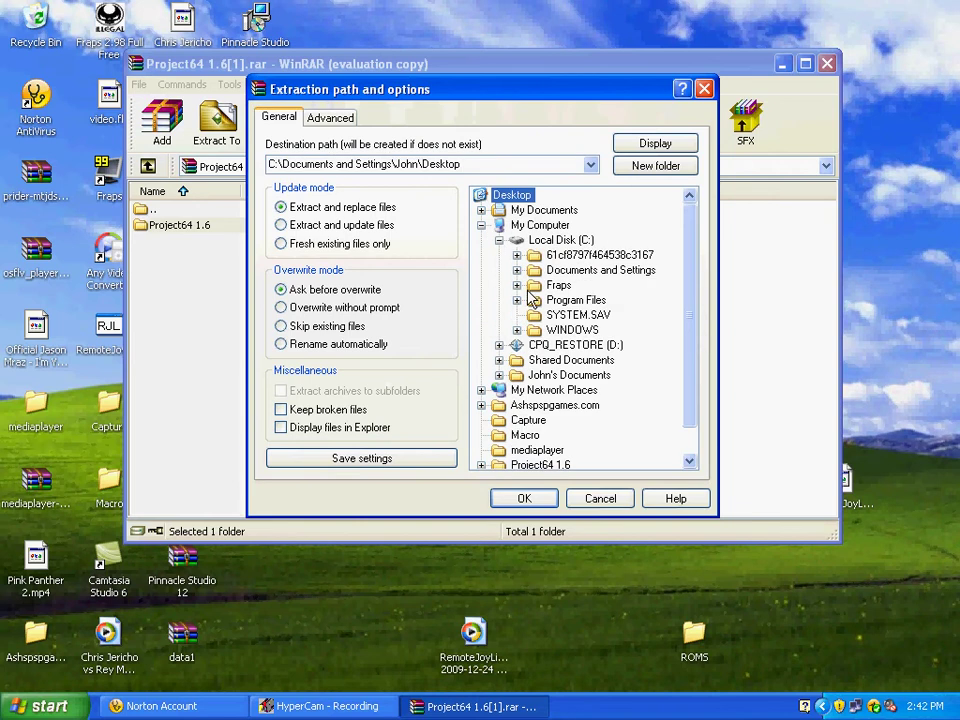
pyautogui.click(517, 300)
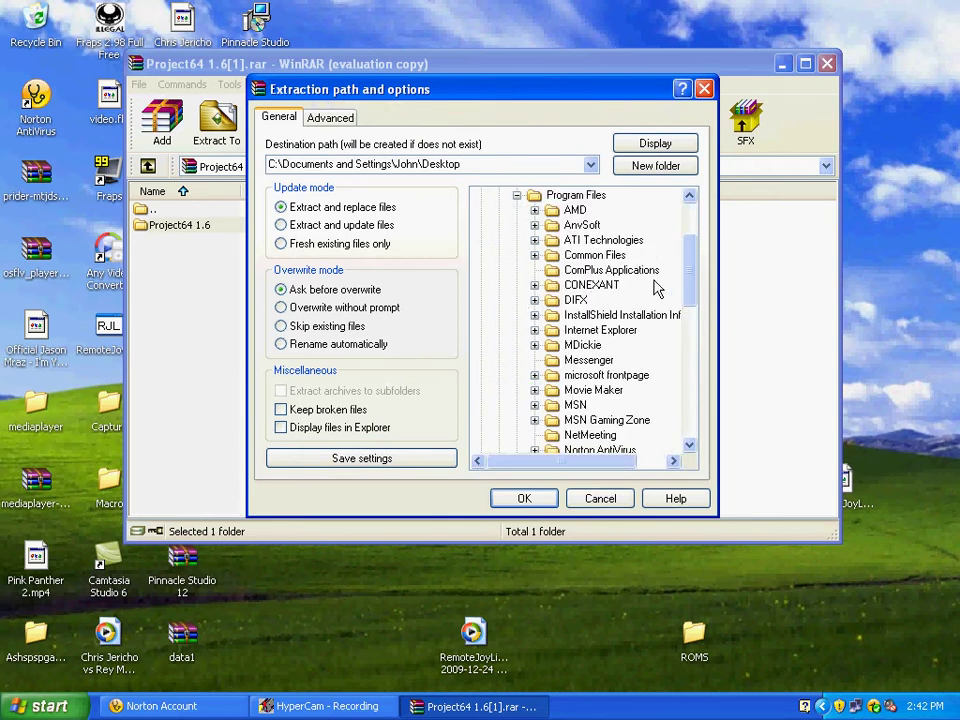
pyautogui.moveTo(697, 279); pyautogui.dragTo(690, 326)
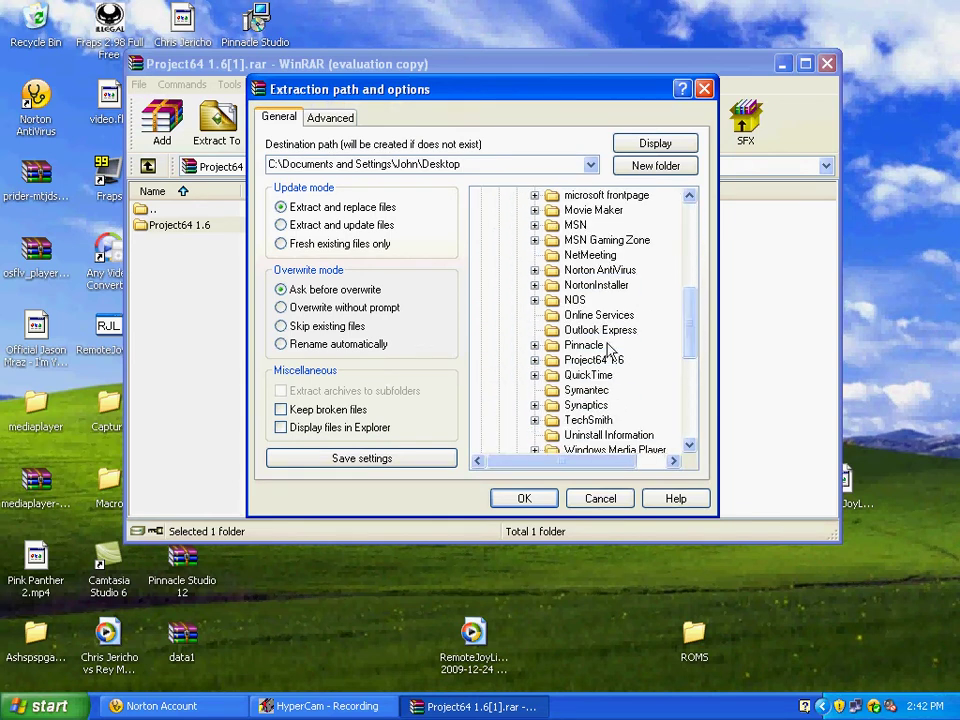
pyautogui.click(589, 497)
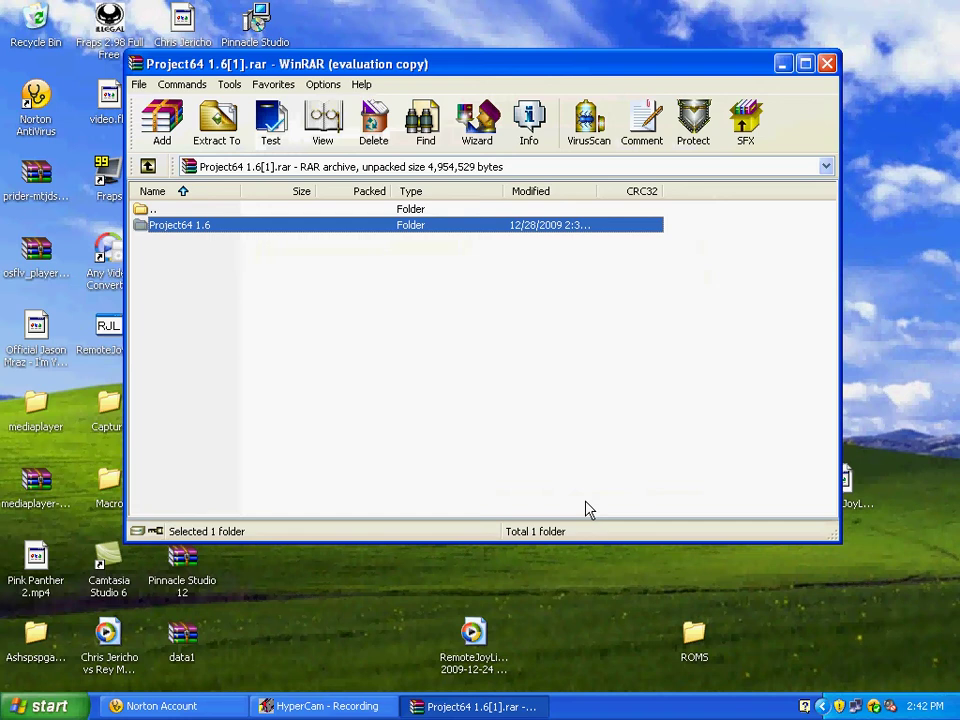
pyautogui.click(827, 64)
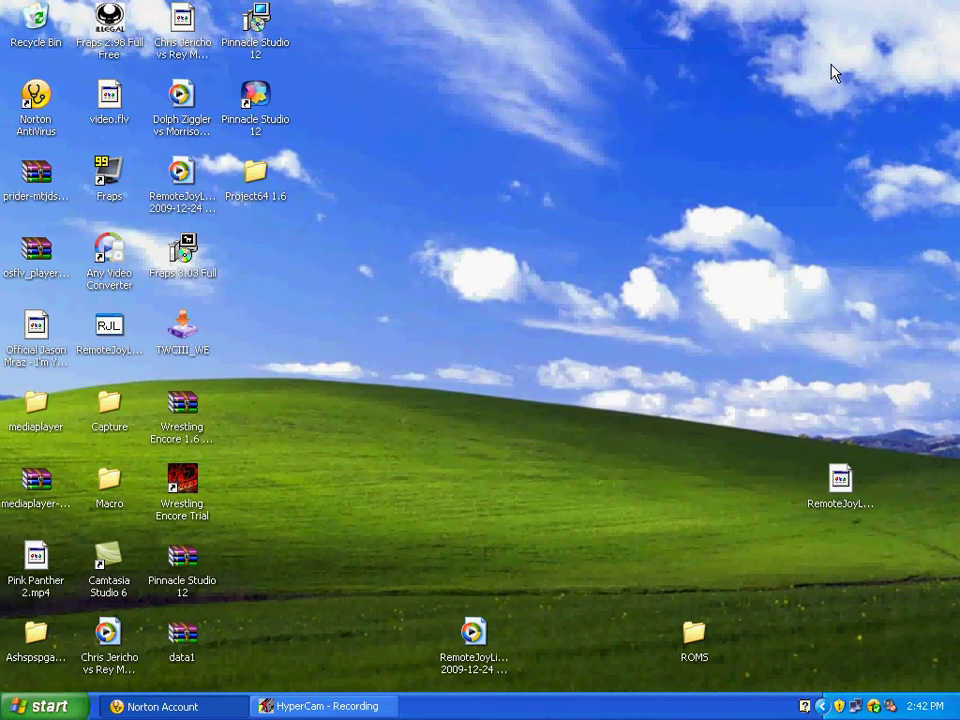
# Browse to Program Files on Local Disk (C:) and open the Project64 1.6 folder.
pyautogui.click(25, 705)
pyautogui.click(275, 405)
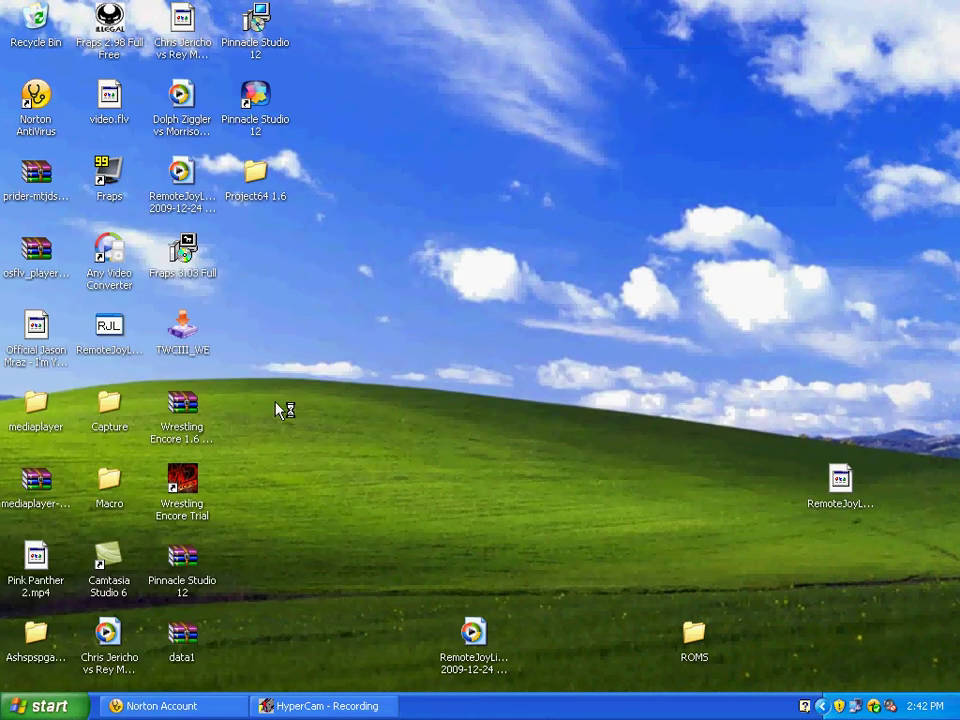
pyautogui.doubleClick(405, 228)
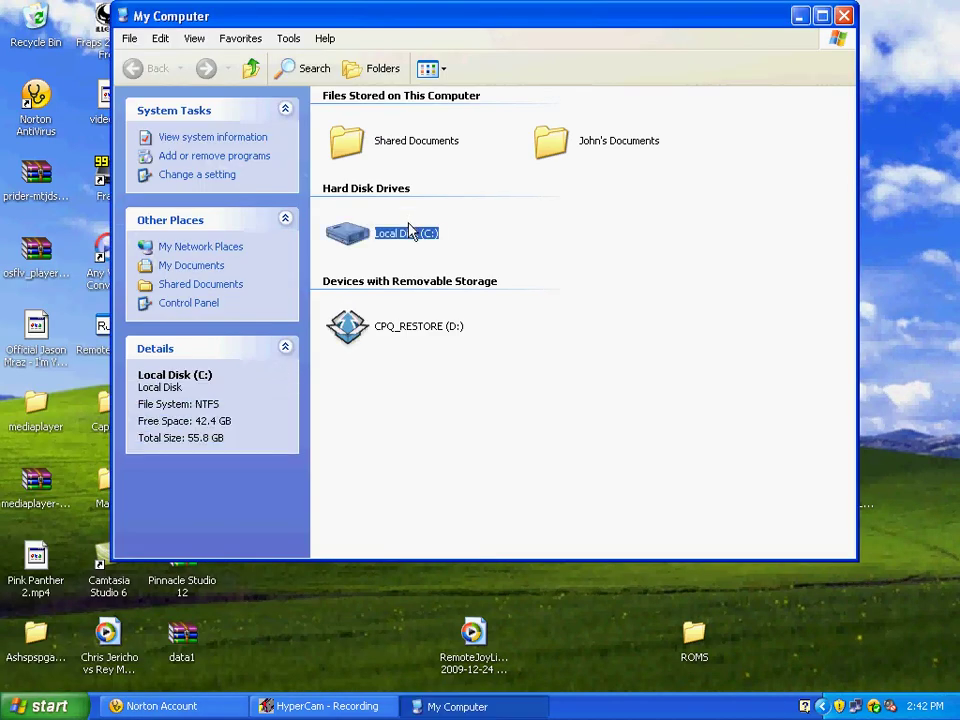
pyautogui.doubleClick(541, 170)
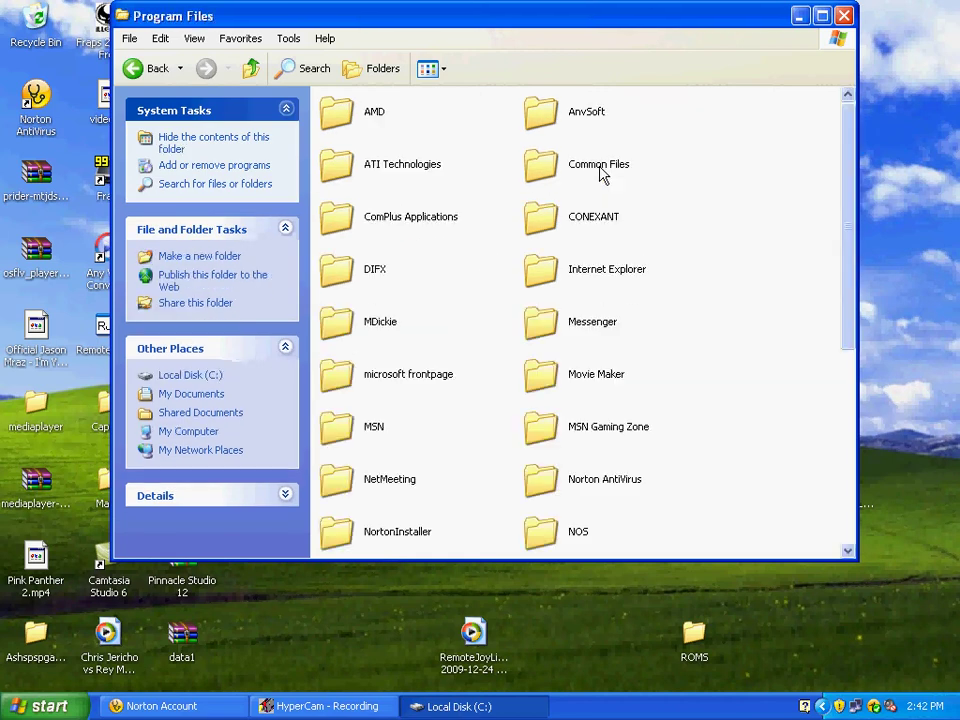
pyautogui.scroll(-5, 570, 518)
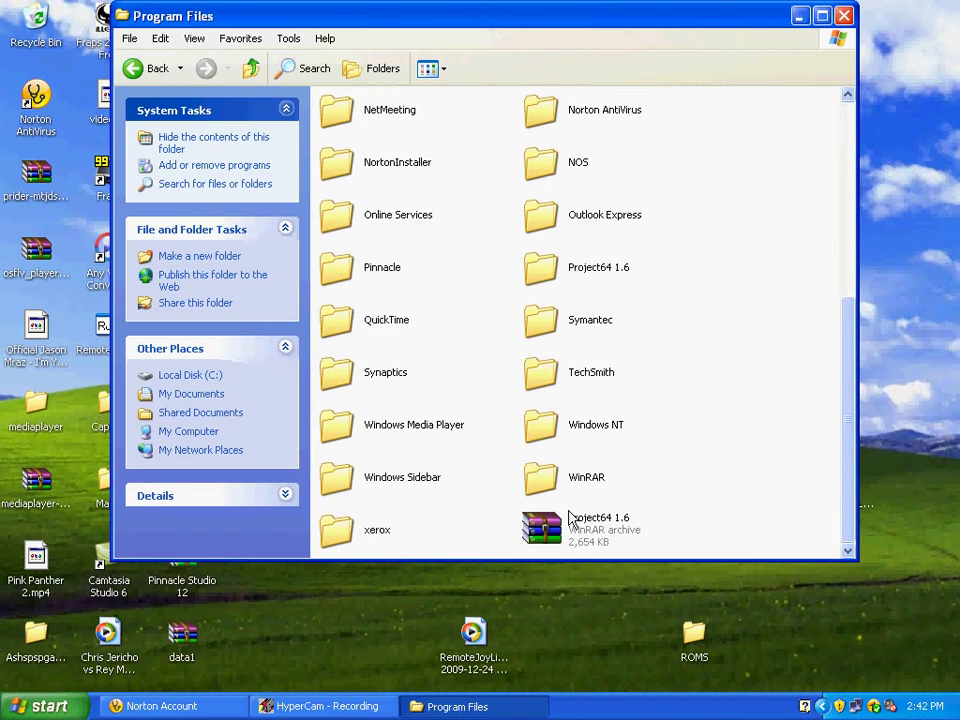
pyautogui.doubleClick(592, 268)
# Move the ROMS folder from the desktop into the Project64 1.6 folder.
pyautogui.moveTo(852, 224); pyautogui.dragTo(846, 276)
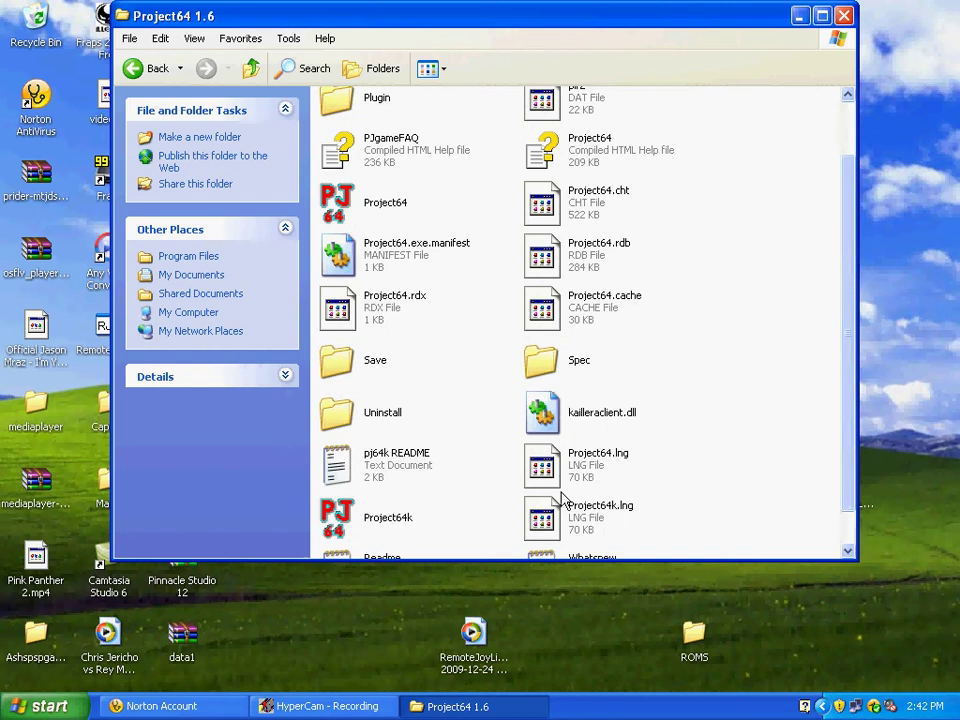
pyautogui.scroll(-1, 846, 443)
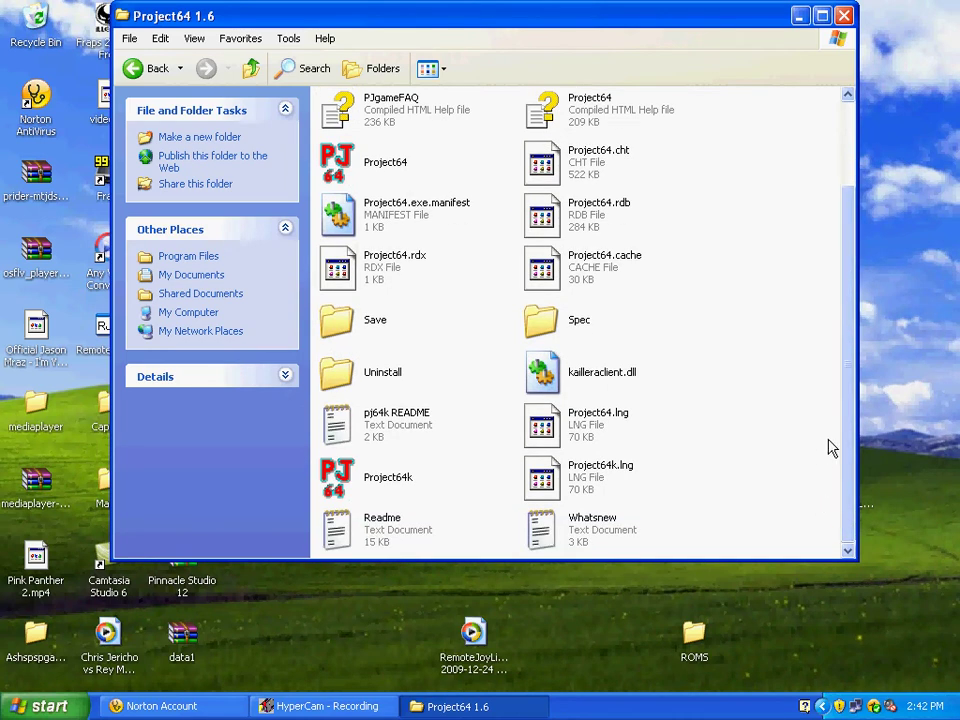
pyautogui.moveTo(843, 468); pyautogui.dragTo(838, 545)
pyautogui.moveTo(697, 660); pyautogui.dragTo(742, 406)
pyautogui.click(743, 407)
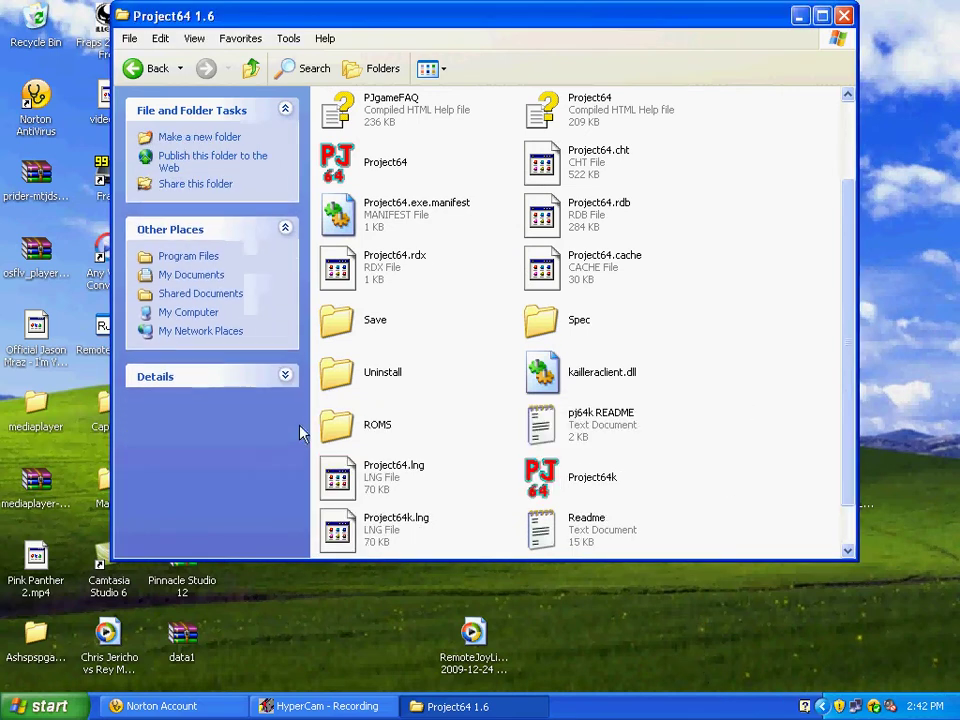
# Launch Project64 from its folder and review the Player 1 controls in the input plugin configuration without changing them.
pyautogui.scroll(2, 853, 353)
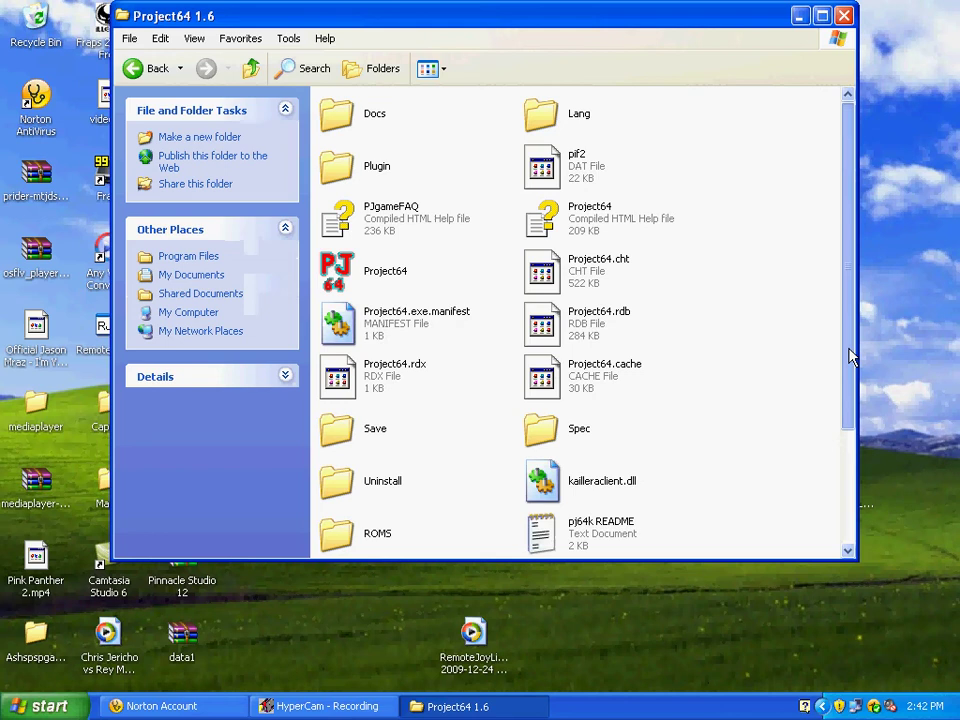
pyautogui.click(382, 281)
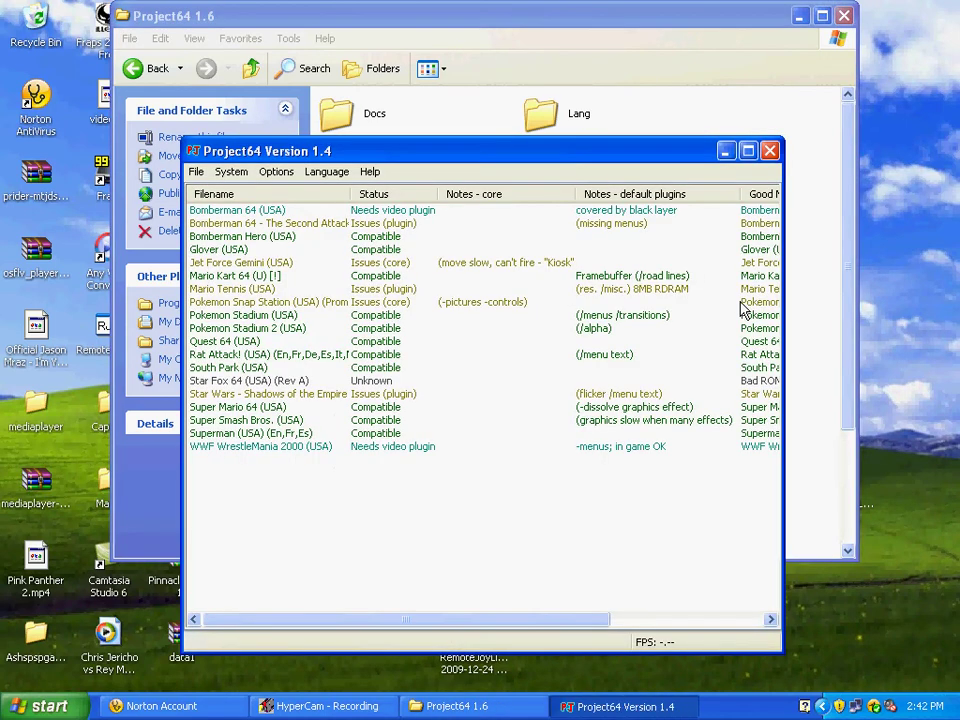
pyautogui.click(276, 172)
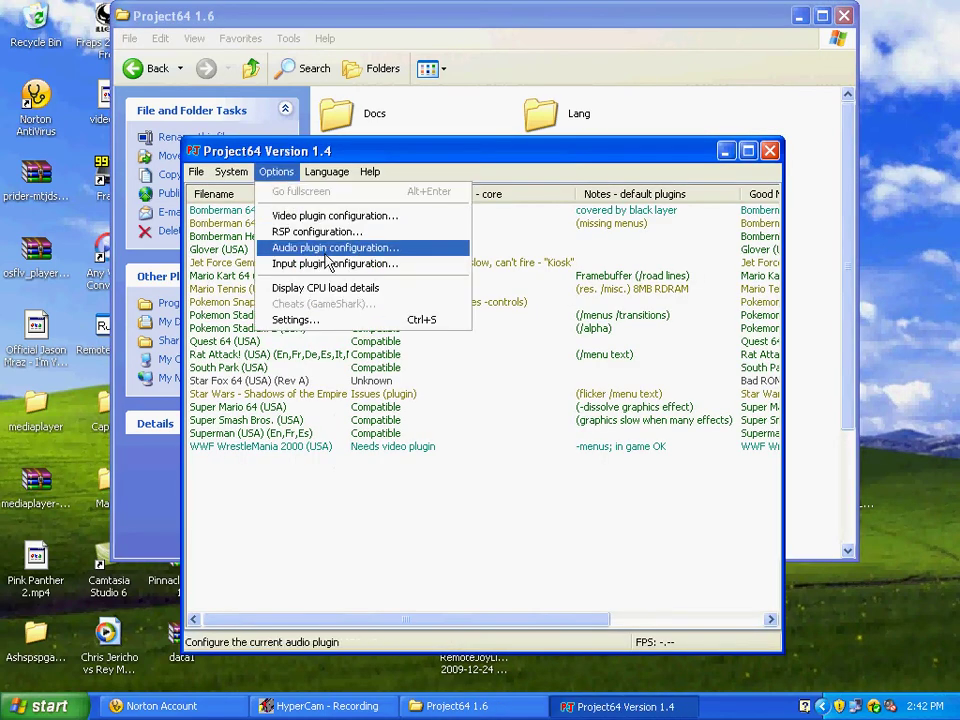
pyautogui.click(321, 247)
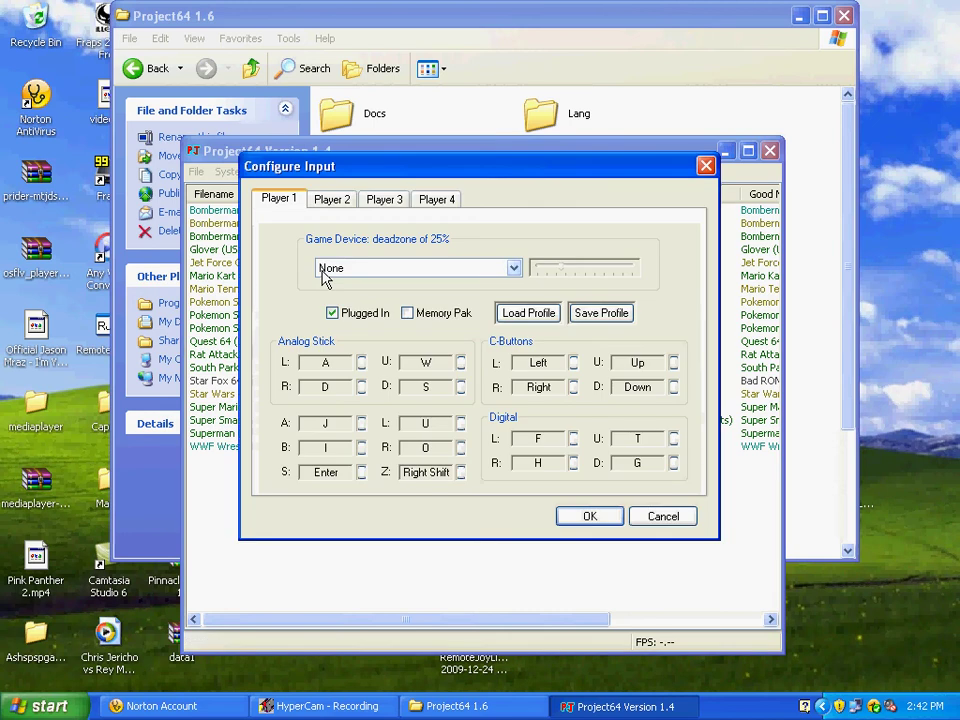
pyautogui.click(680, 516)
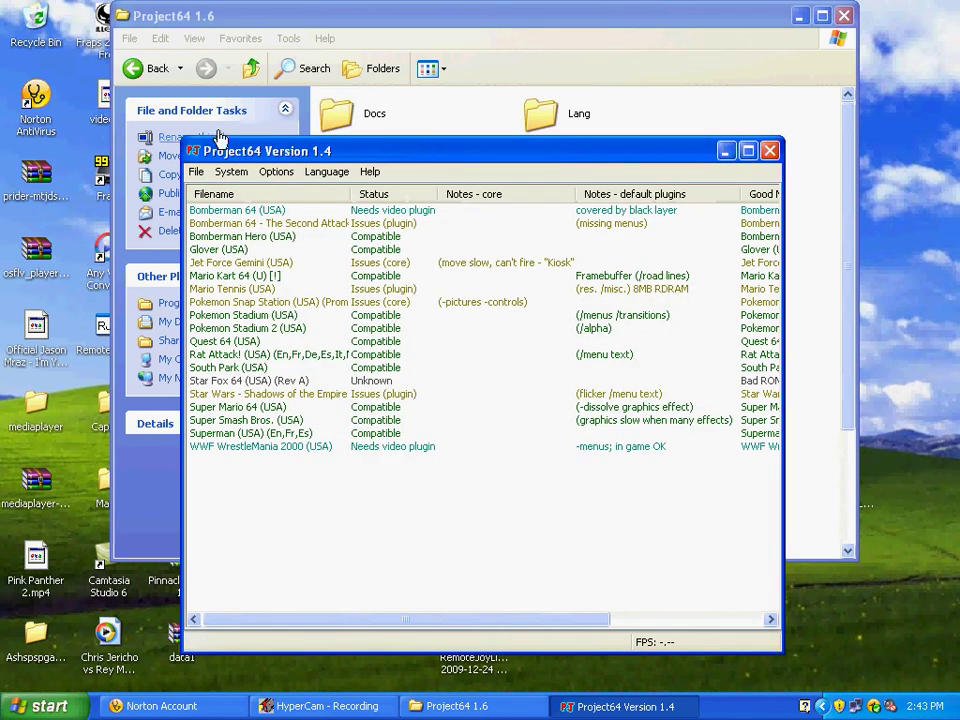
# Open the Glover (USA) game from the ROM list.
pyautogui.click(196, 172)
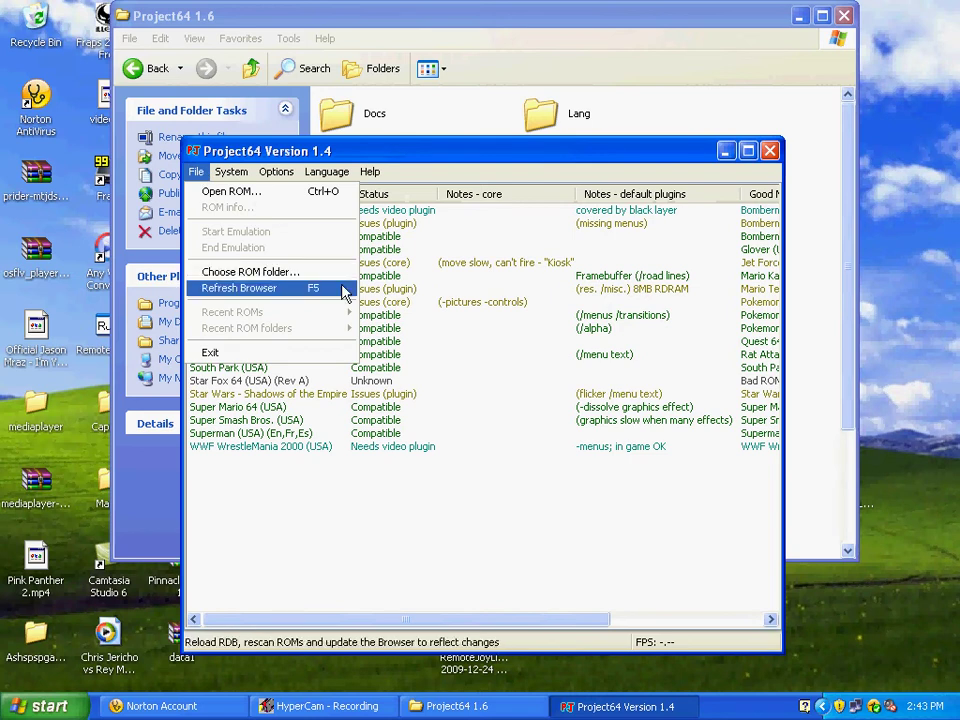
pyautogui.click(420, 198)
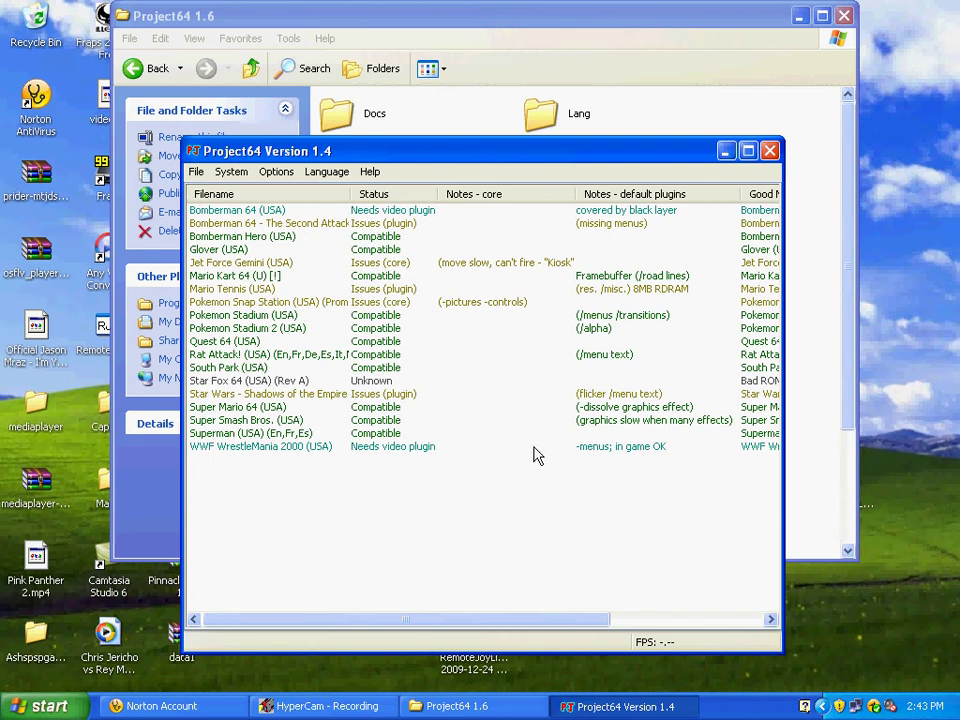
pyautogui.moveTo(510, 619); pyautogui.dragTo(435, 596)
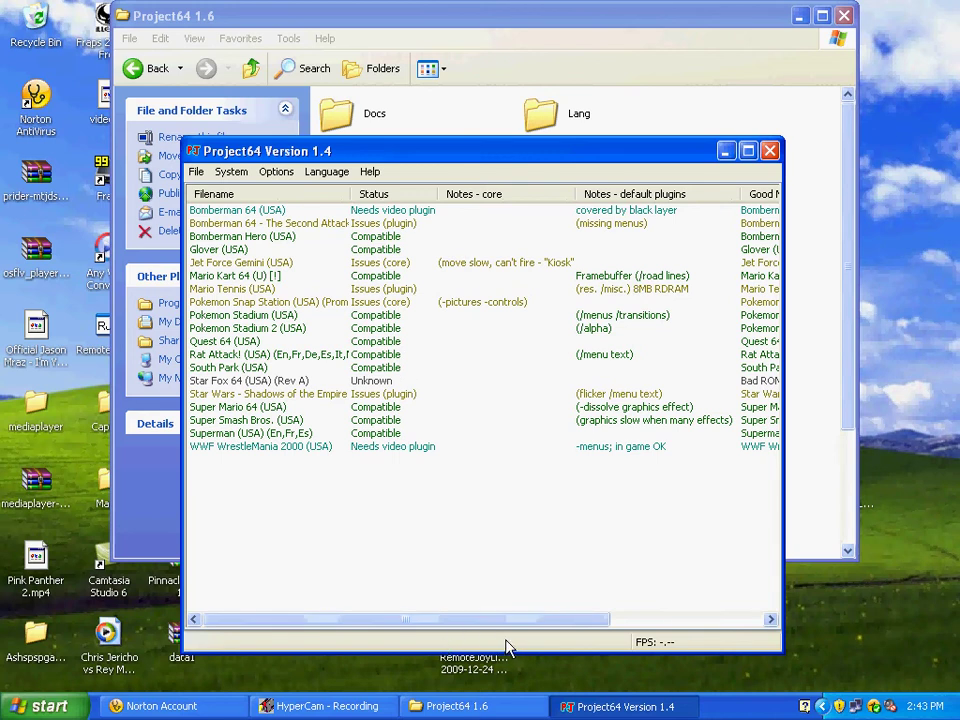
pyautogui.doubleClick(385, 250)
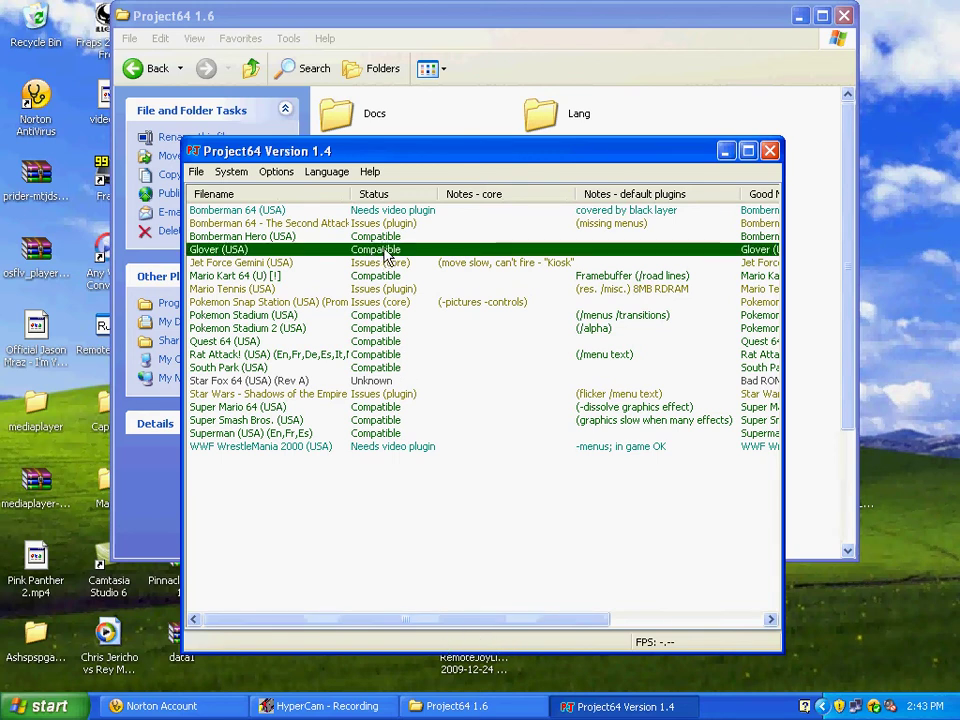
# With the Glover game running in a repositioned window, review the Display, Emulation and Advanced video plugin settings without changing them.
pyautogui.doubleClick(385, 262)
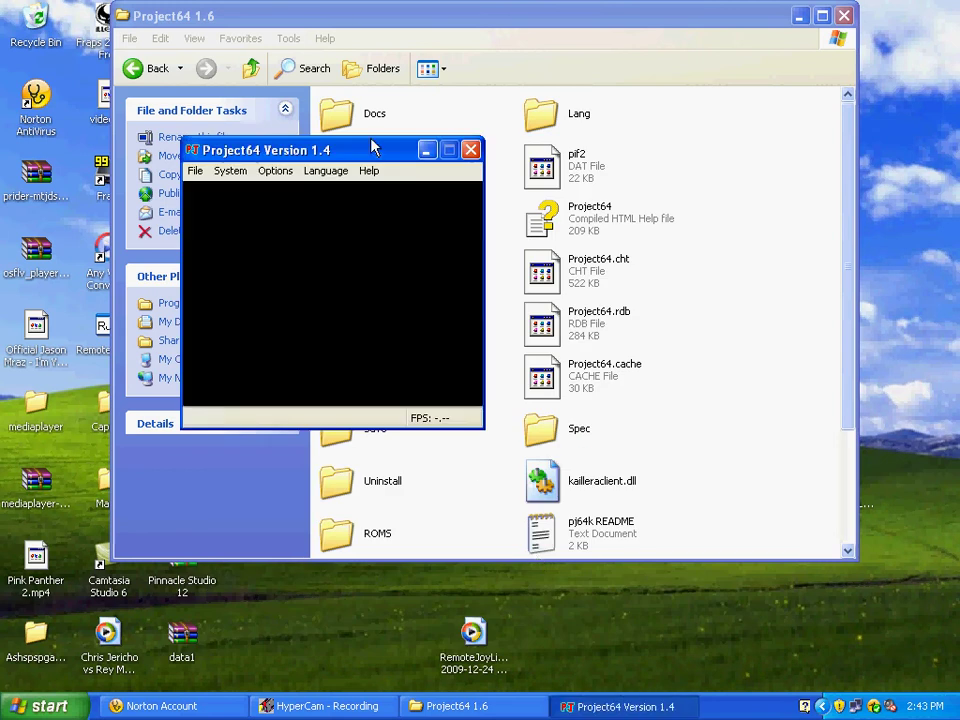
pyautogui.moveTo(373, 154); pyautogui.dragTo(575, 149)
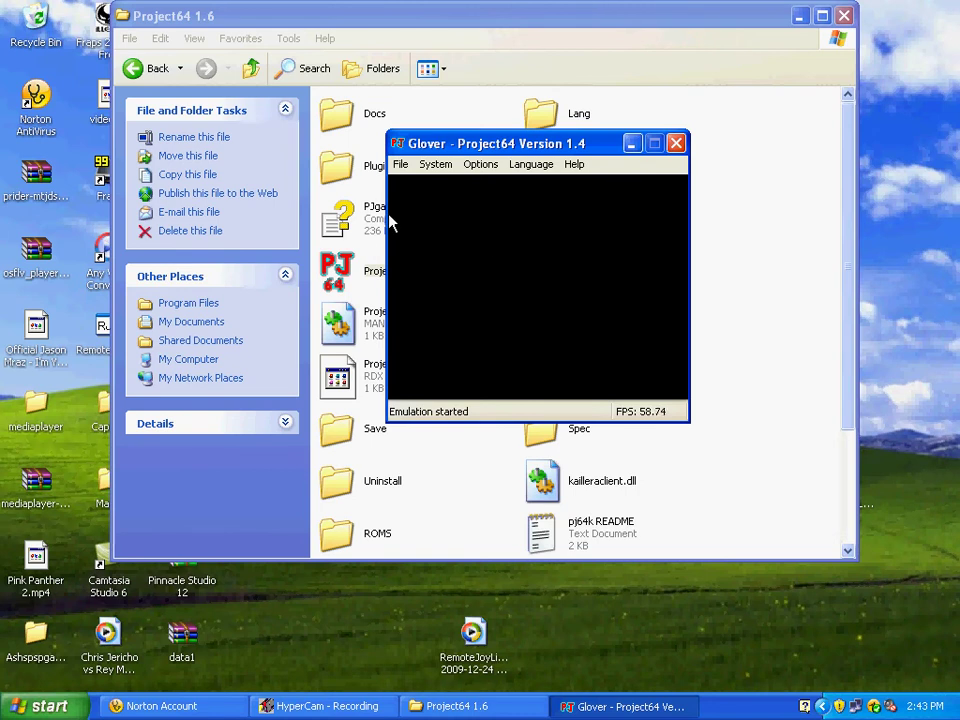
pyautogui.click(484, 166)
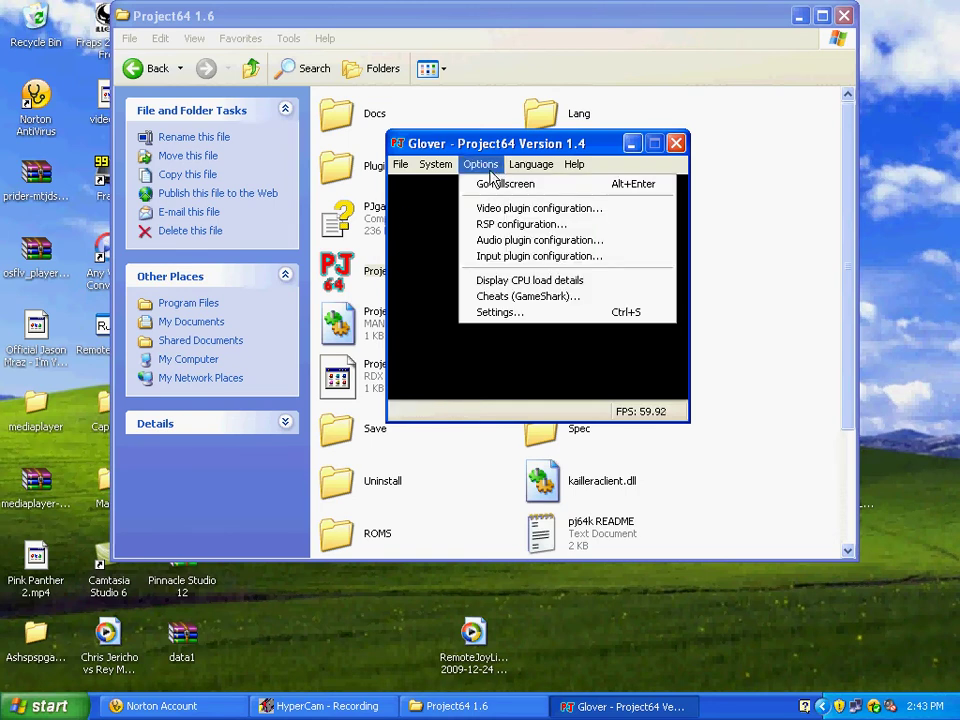
pyautogui.click(507, 212)
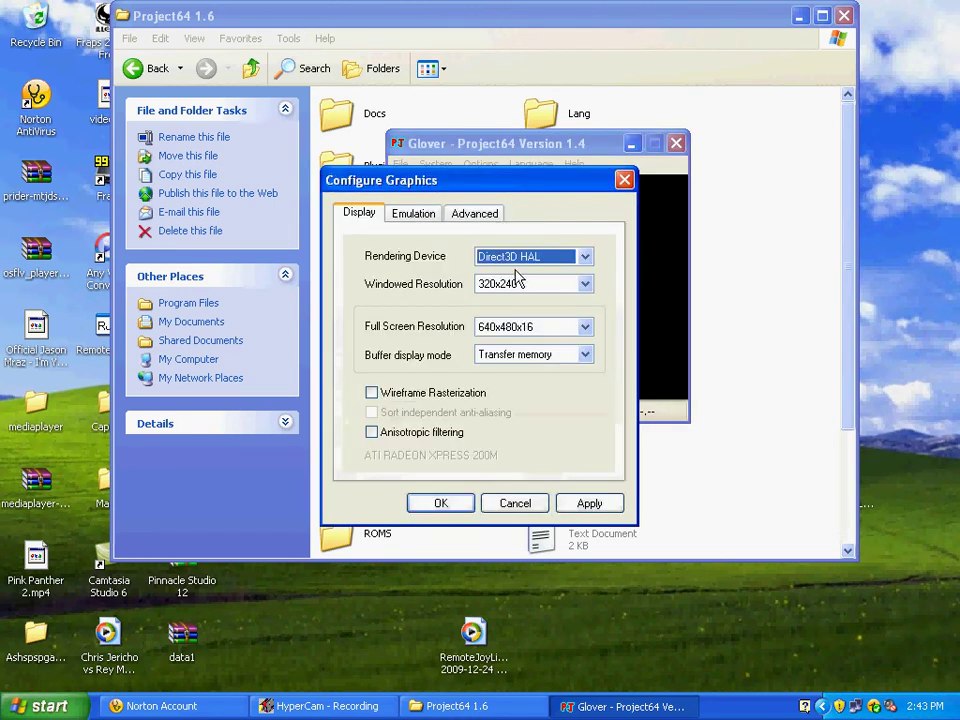
pyautogui.click(413, 213)
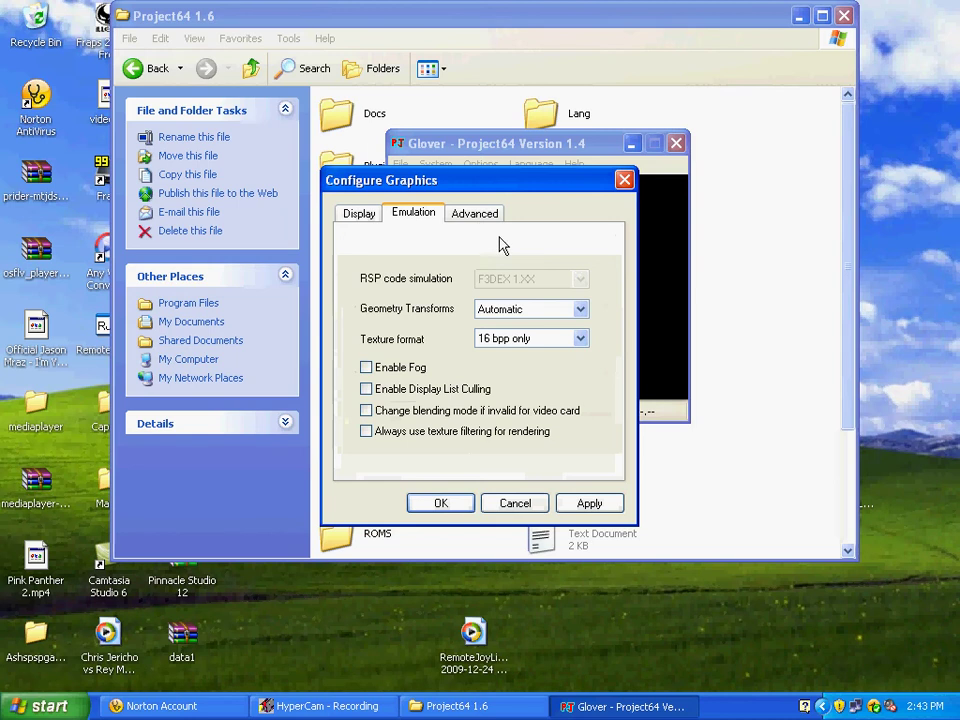
pyautogui.click(478, 213)
pyautogui.click(401, 214)
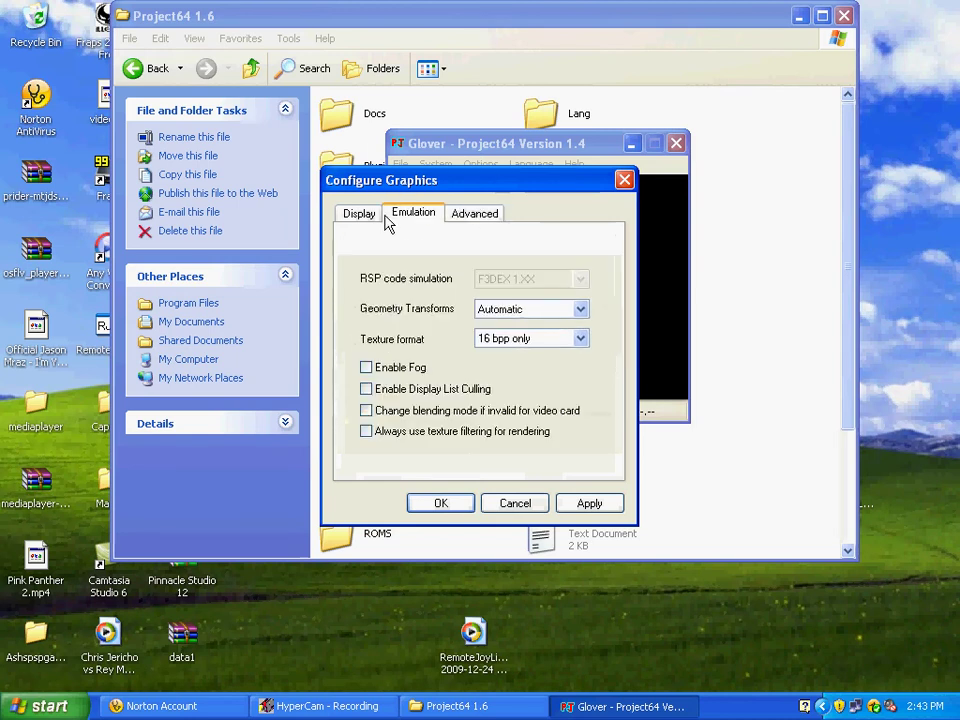
pyautogui.click(362, 216)
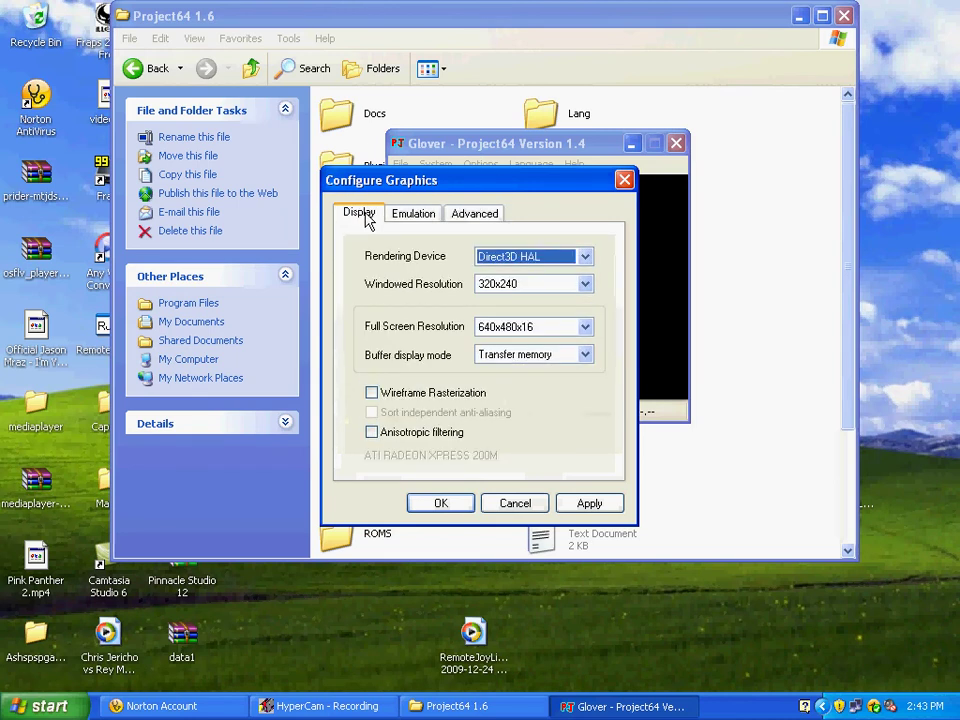
pyautogui.click(514, 503)
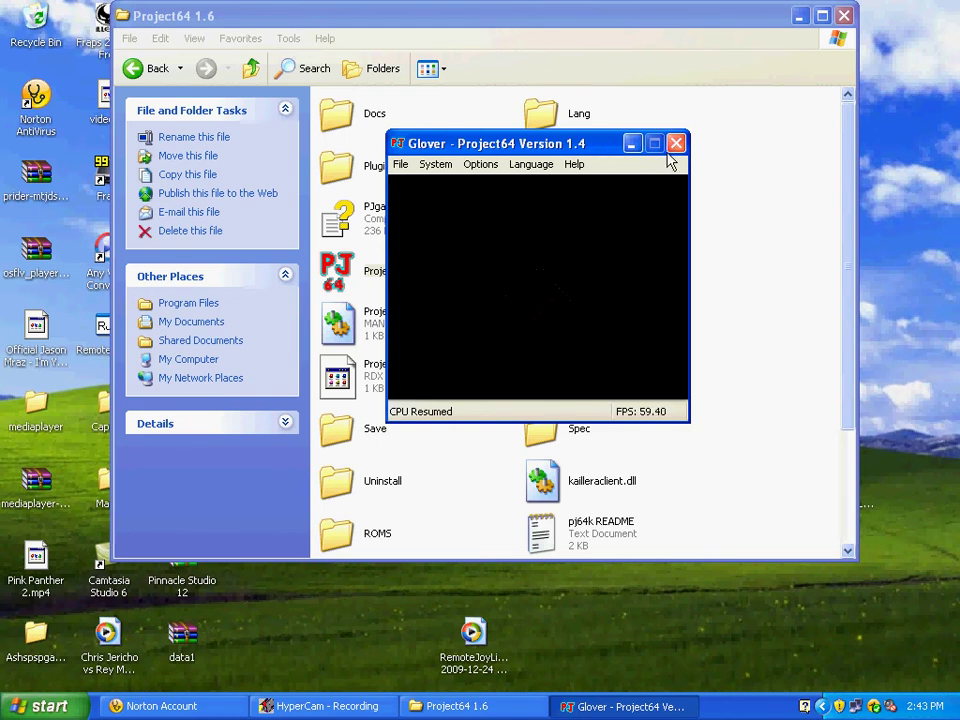
# Close the Glover game and launch Project64k from the Project64 1.6 folder.
pyautogui.click(677, 146)
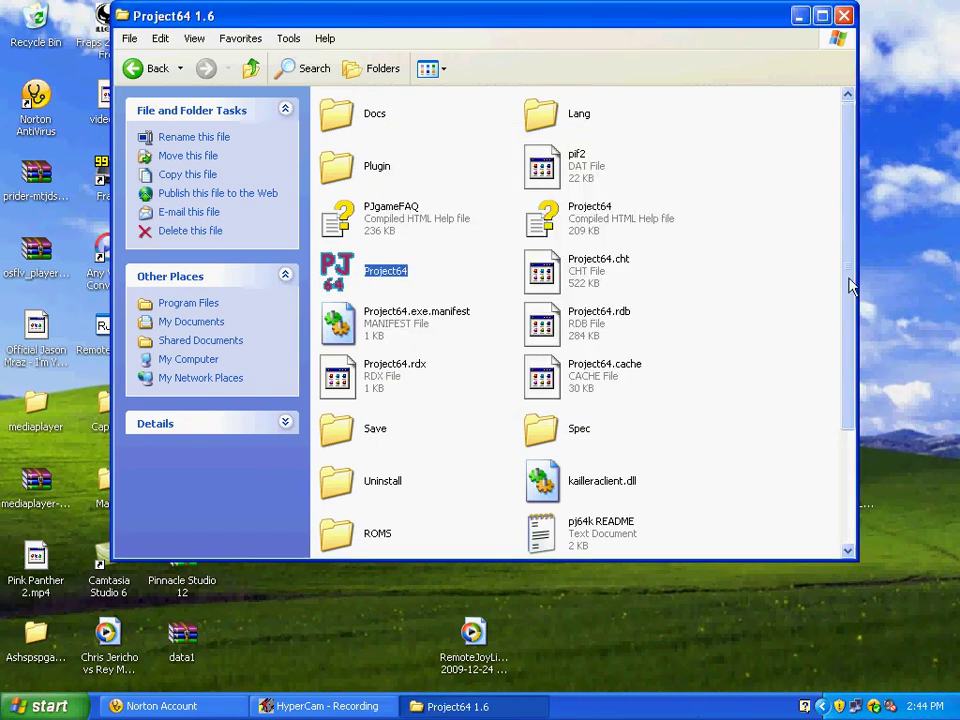
pyautogui.scroll(-3, 851, 281)
pyautogui.doubleClick(603, 440)
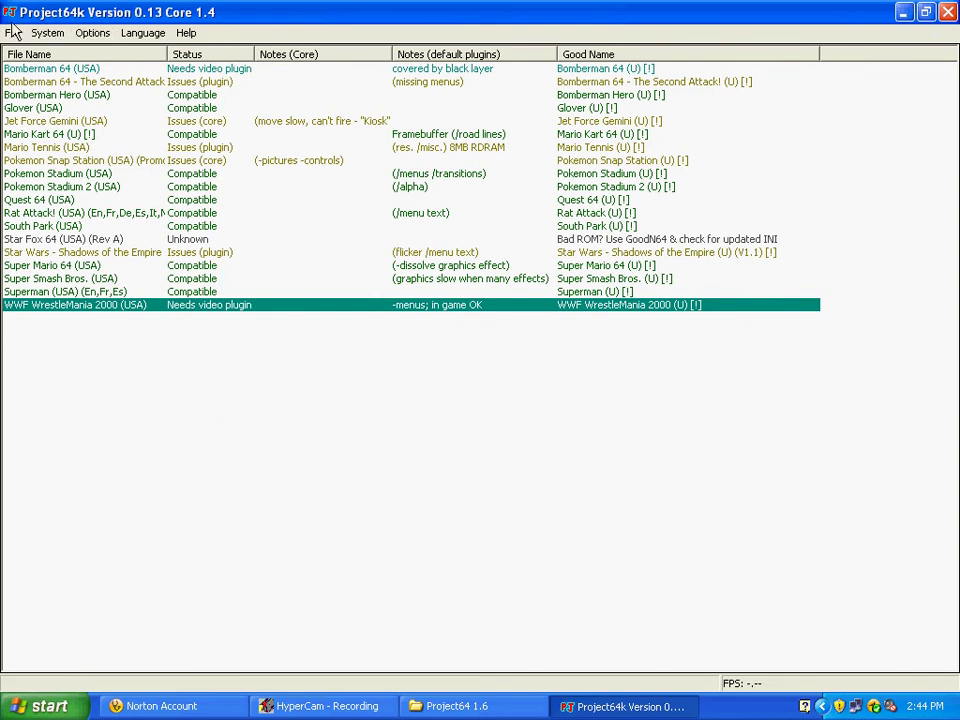
pyautogui.hotkey('alt', 'F4')
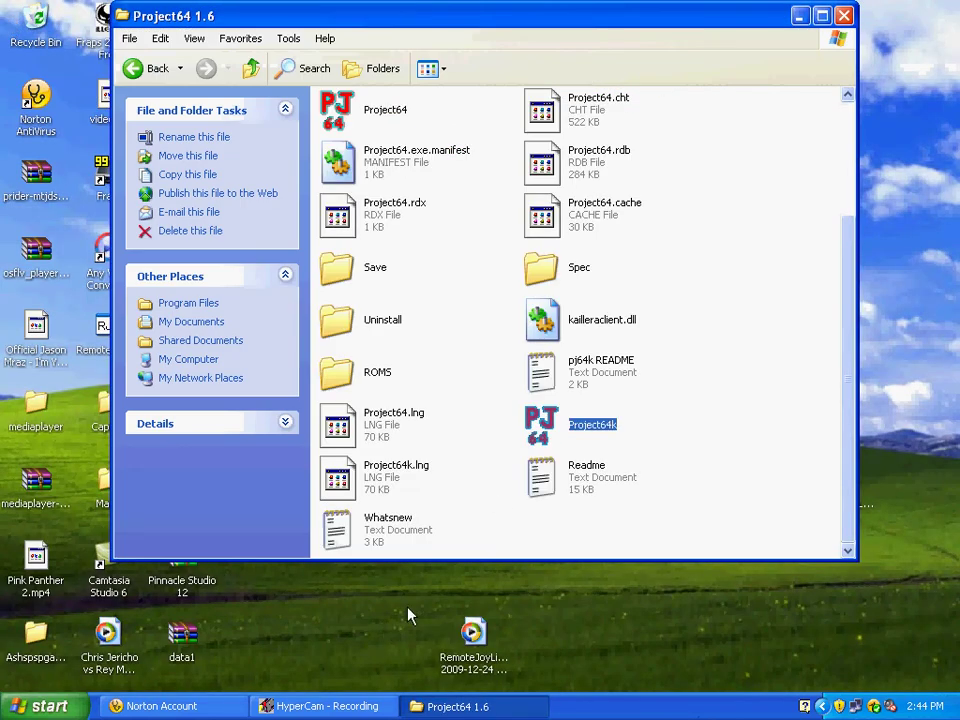
pyautogui.doubleClick(575, 428)
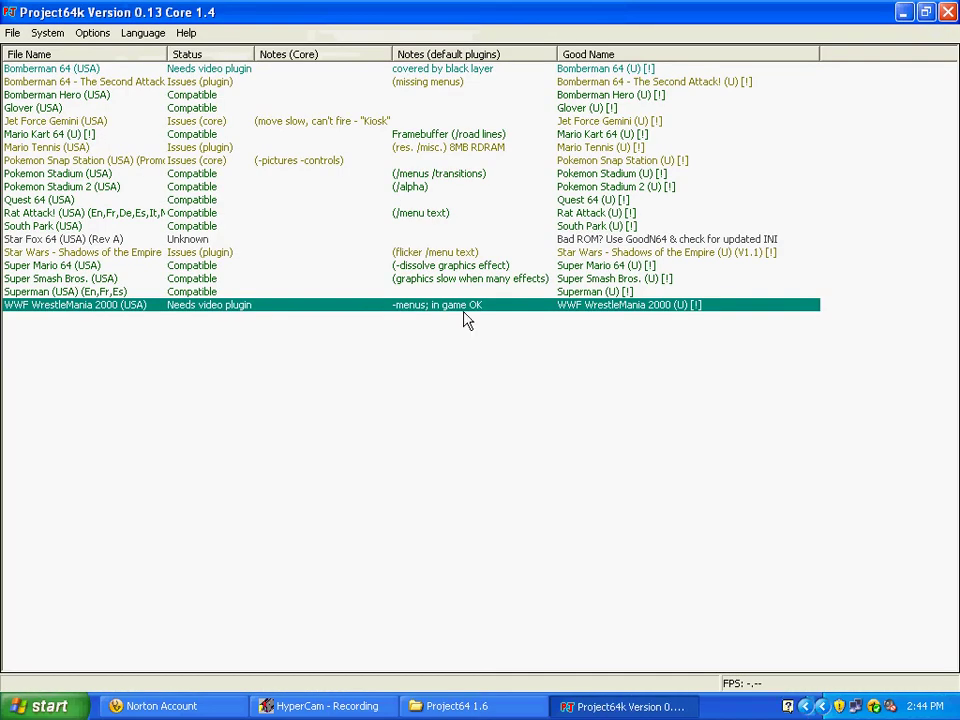
# Start NetPlay and connect to the Galaxy 64 server from the recent servers.
pyautogui.click(21, 38)
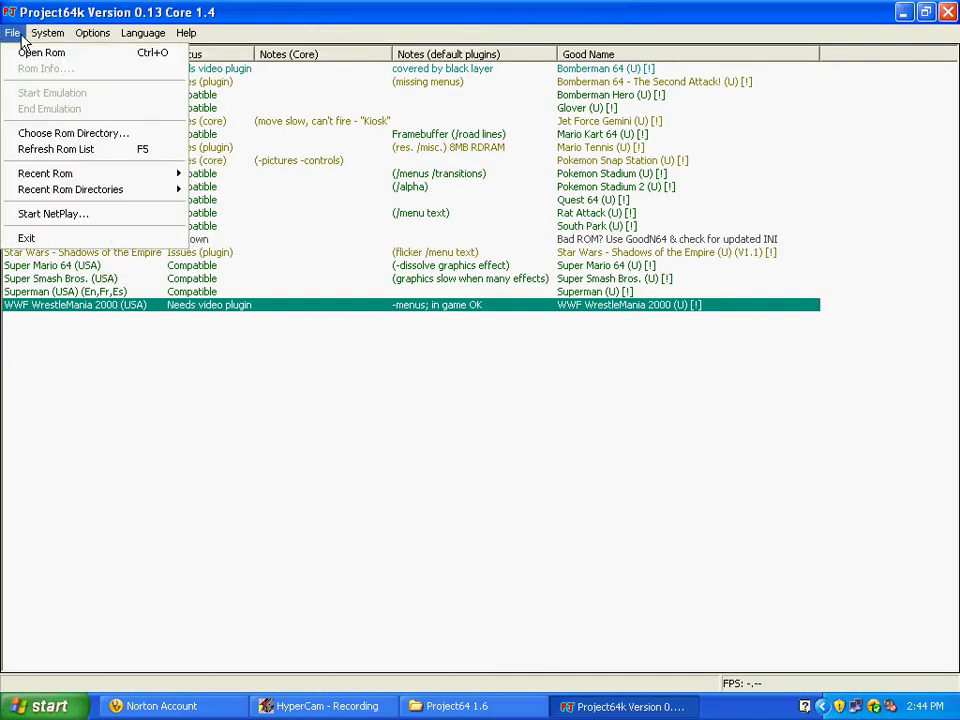
pyautogui.click(88, 213)
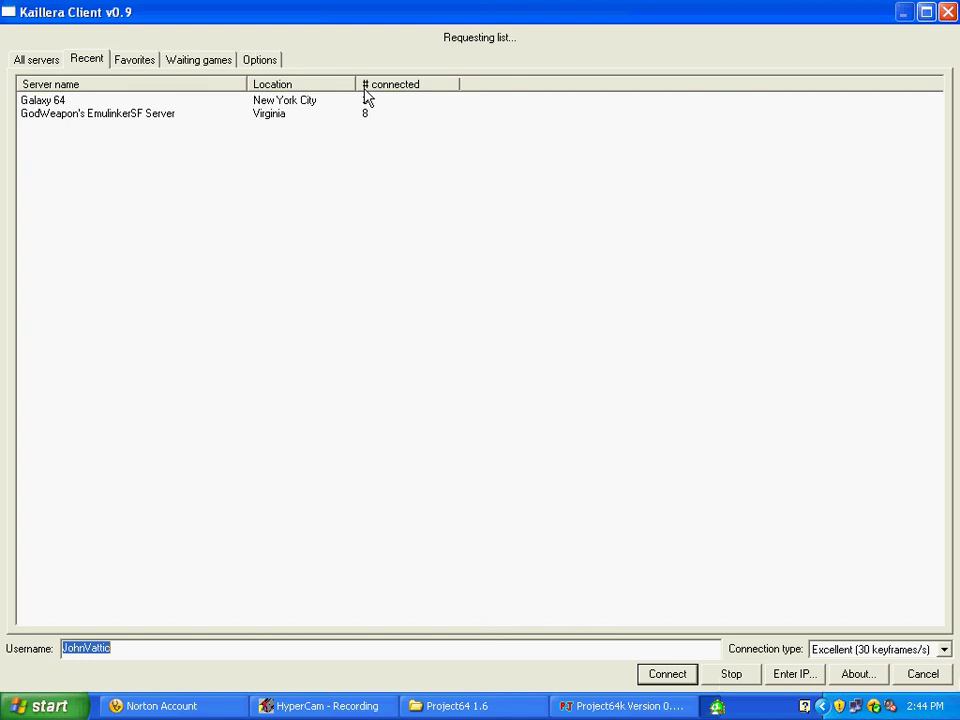
pyautogui.click(131, 104)
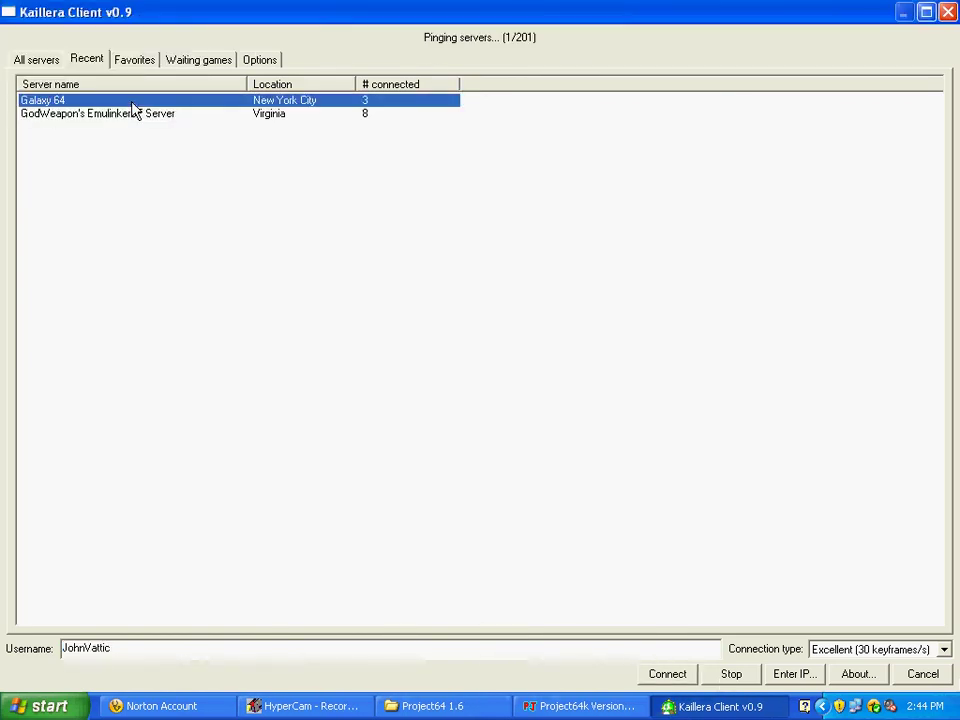
pyautogui.doubleClick(133, 106)
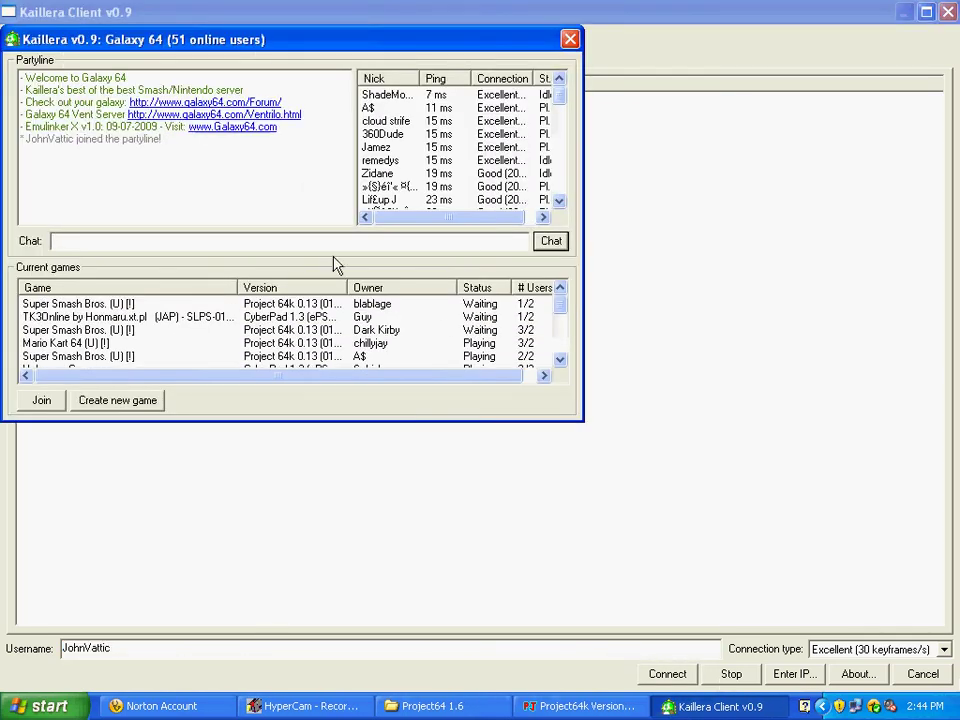
# Look through the server's current games and join the first waiting Super Smash Bros. (U) [!] game.
pyautogui.moveTo(564, 311); pyautogui.dragTo(564, 358)
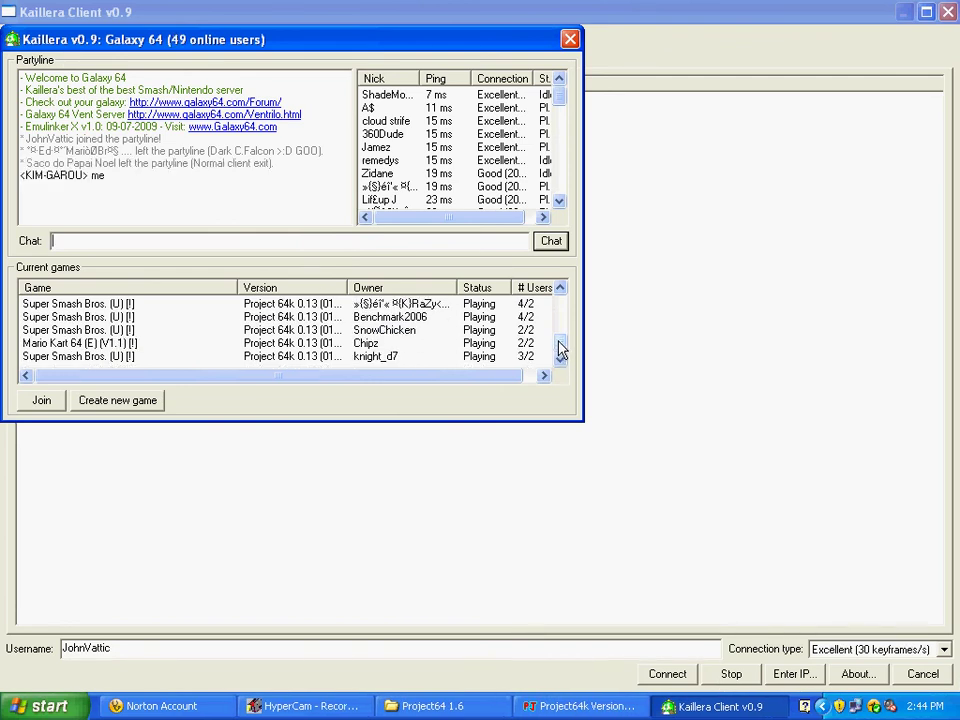
pyautogui.moveTo(561, 350); pyautogui.dragTo(563, 275)
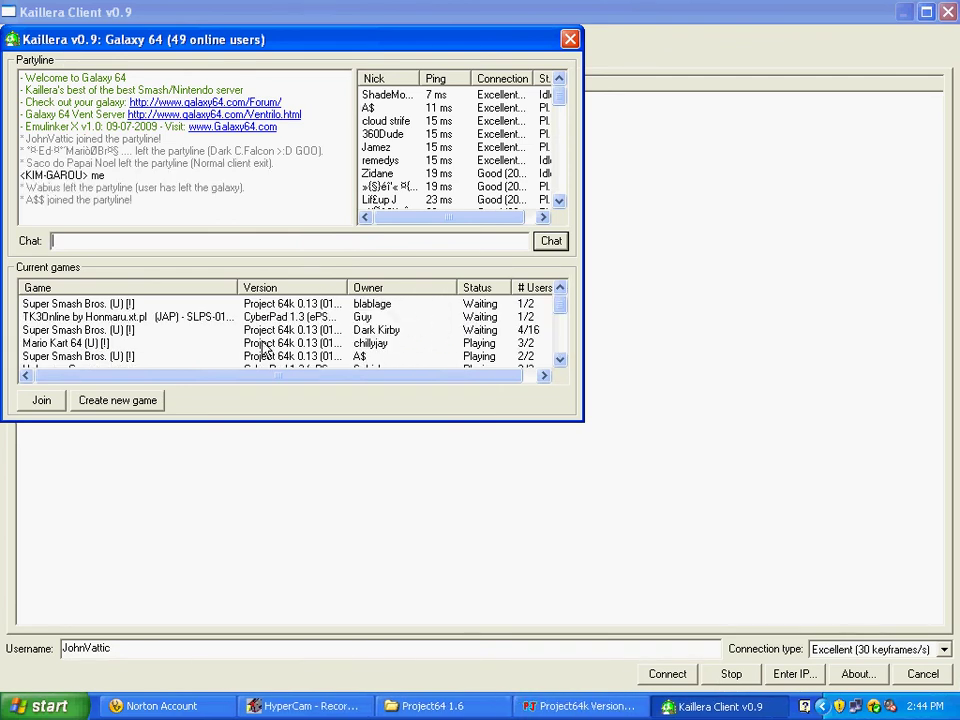
pyautogui.click(168, 305)
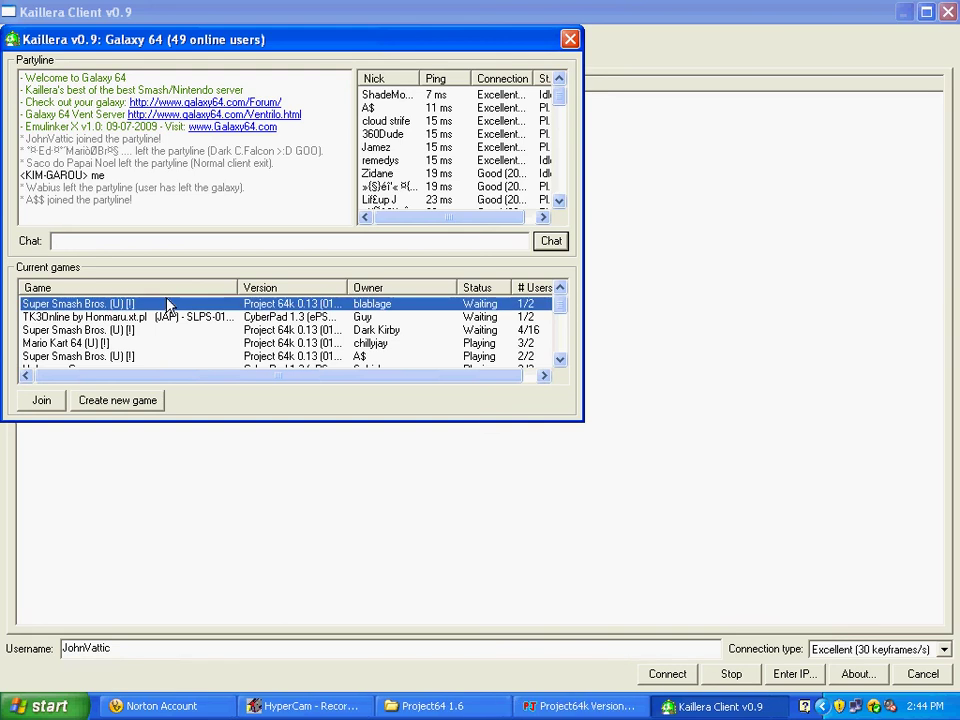
pyautogui.click(42, 400)
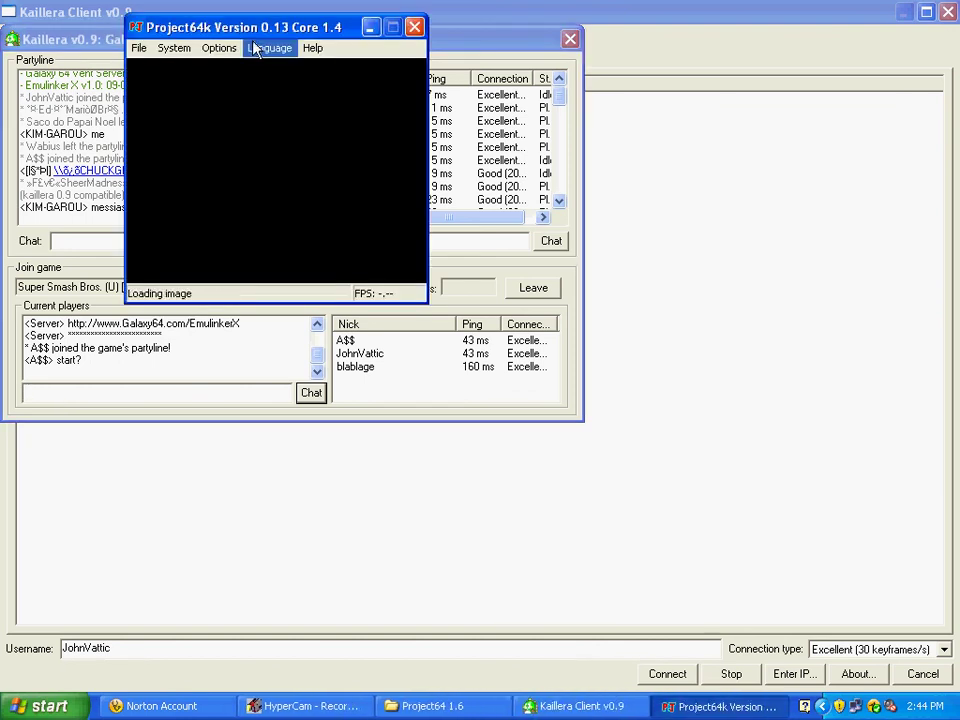
# Move the Smash Brothers window off the game chat and send the players the message "recording for youtube tutorial".
pyautogui.moveTo(289, 32); pyautogui.dragTo(624, 63)
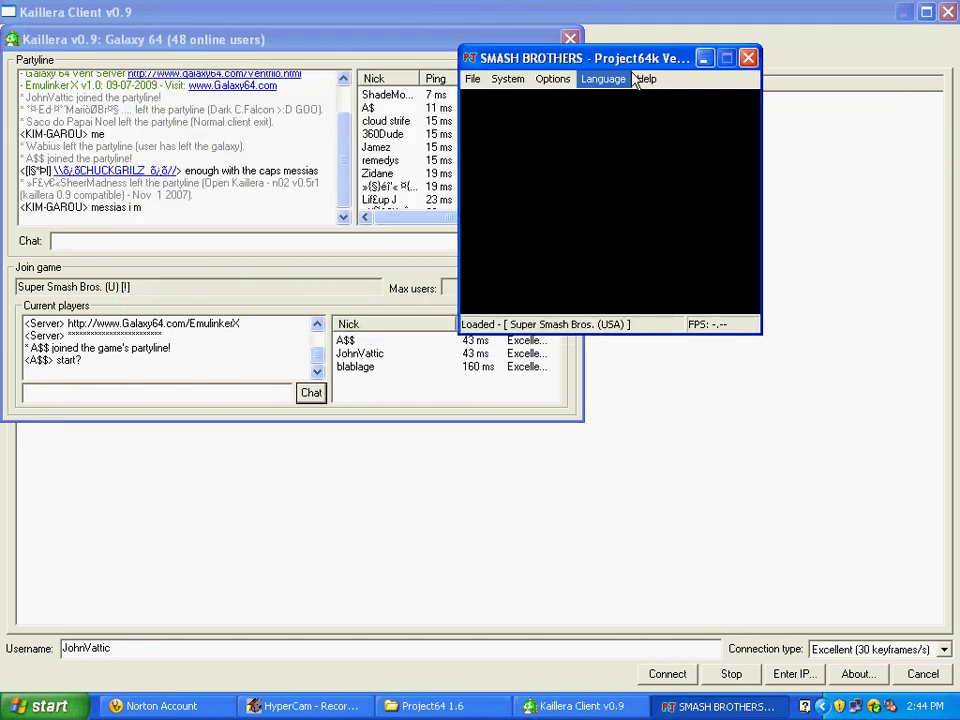
pyautogui.click(189, 392)
pyautogui.write('r')
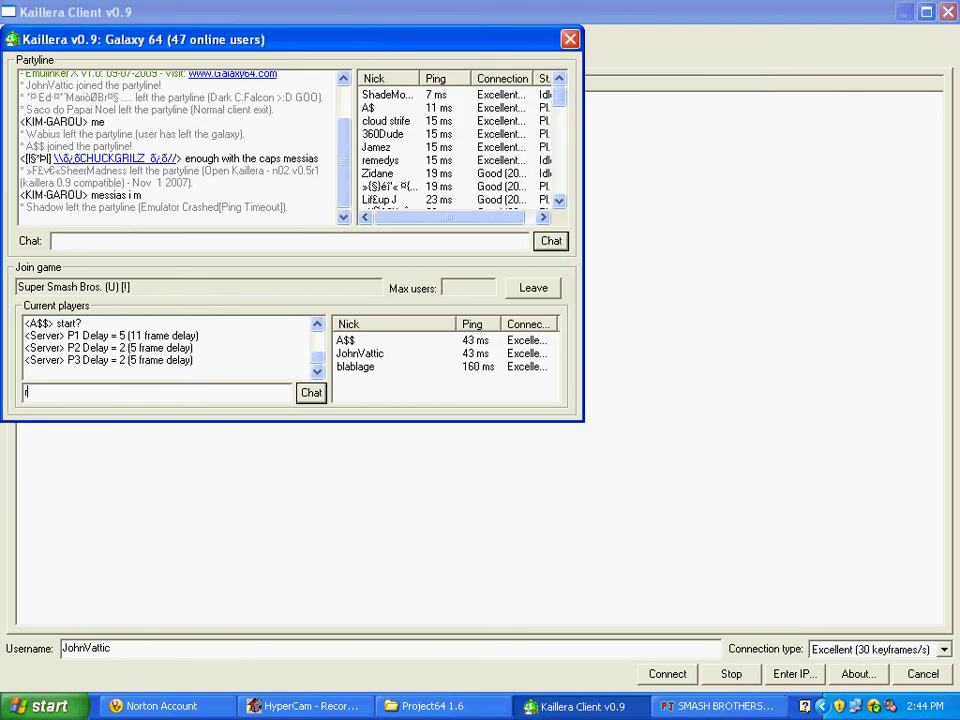
pyautogui.write('eocridin')
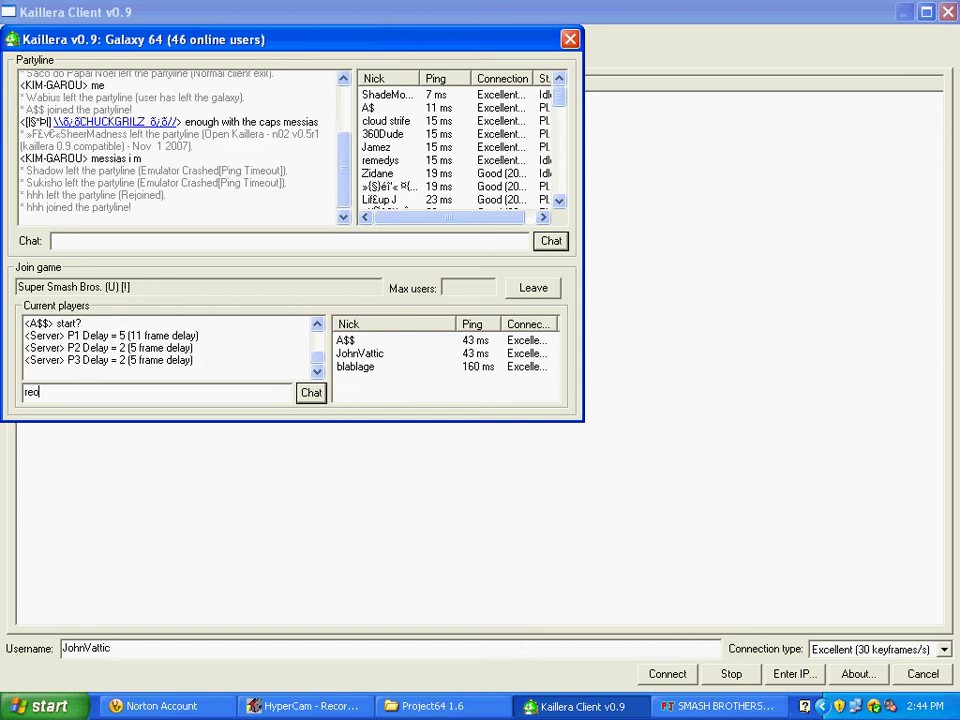
pyautogui.press('BackSpace')
pyautogui.write('c')
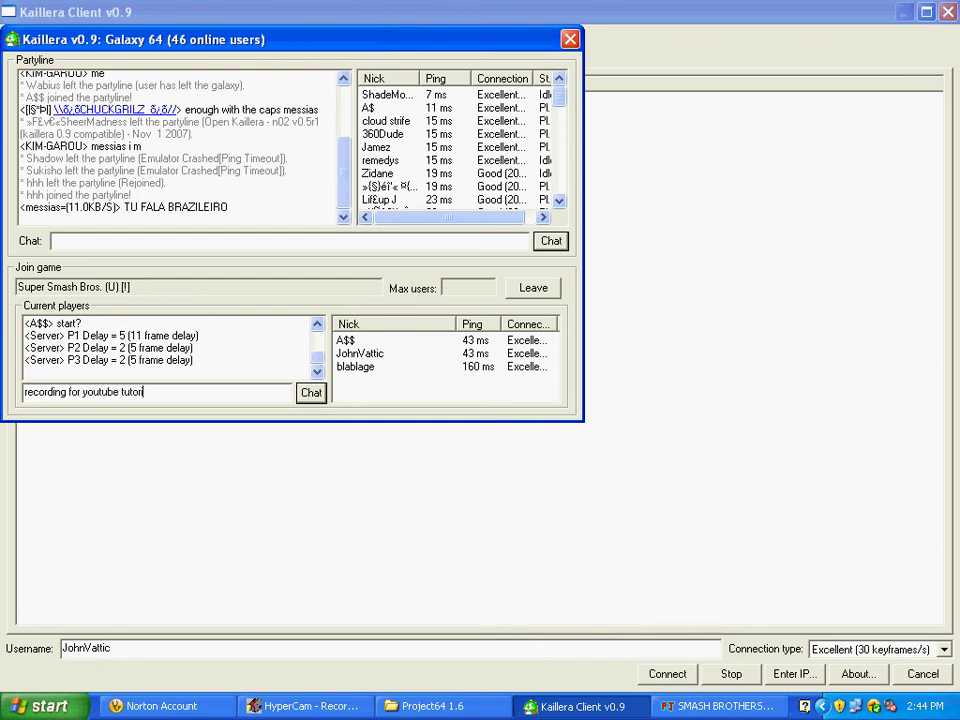
pyautogui.press('Return')
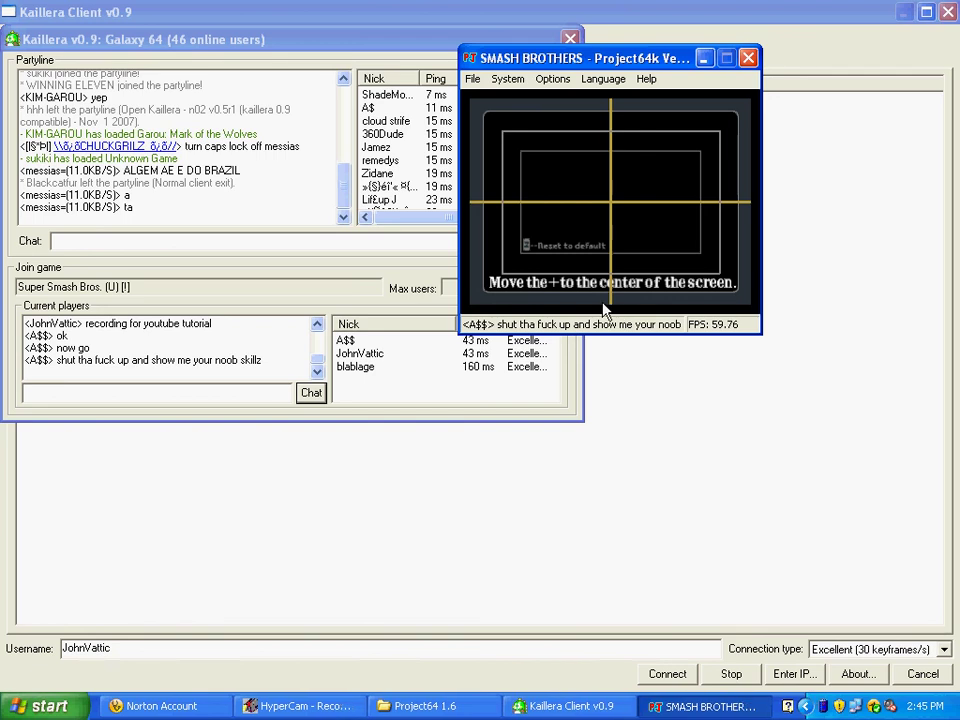
# Go from Screen Adjust to Backup Clear in the Super Smash Bros. options and highlight 1P High Score.
pyautogui.press('x')
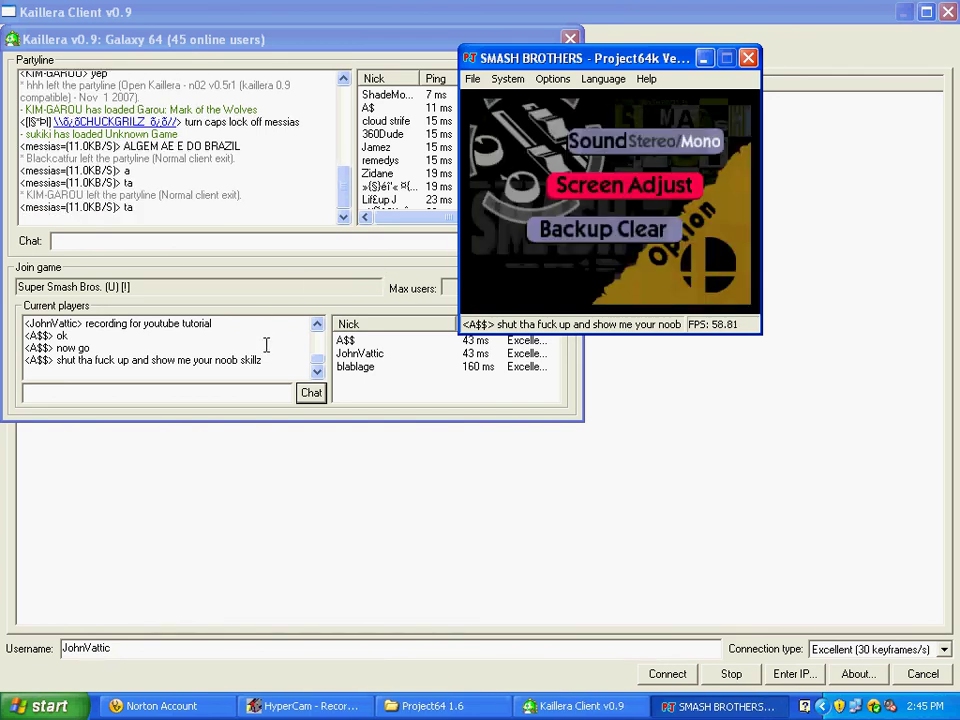
pyautogui.press('Down')
pyautogui.press('Down')
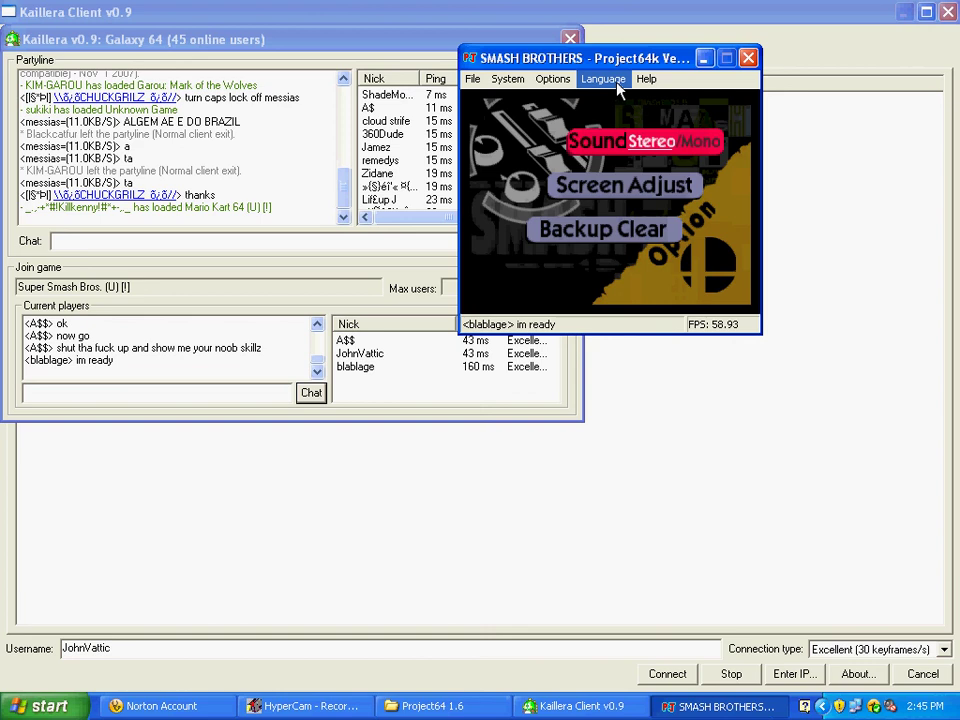
pyautogui.press('Up')
pyautogui.press('x')
pyautogui.press('Down')
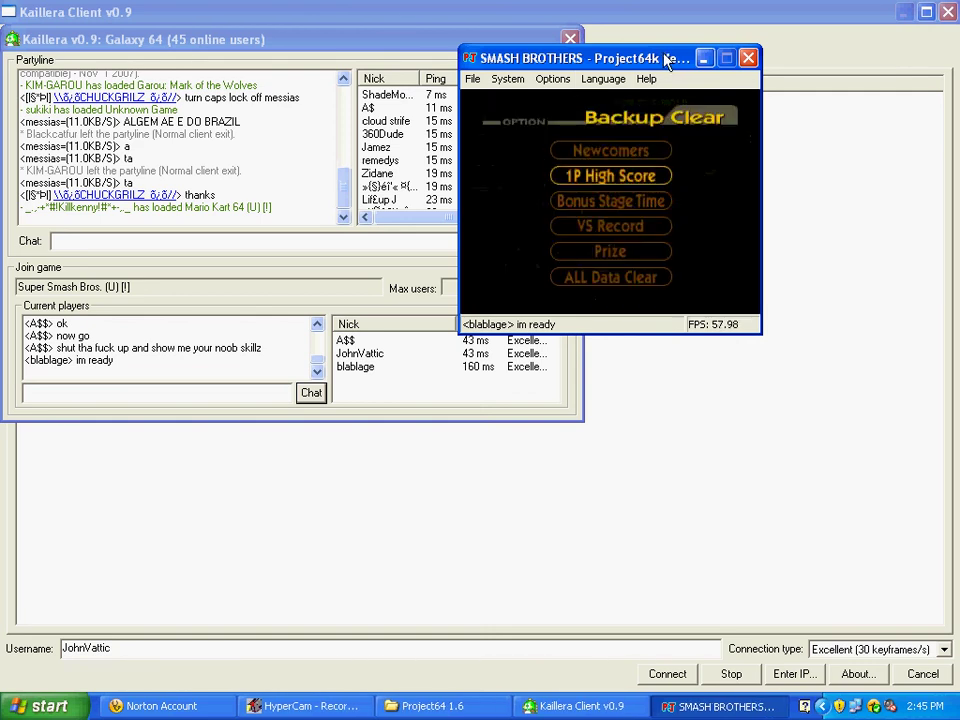
pyautogui.moveTo(668, 57); pyautogui.dragTo(666, 50)
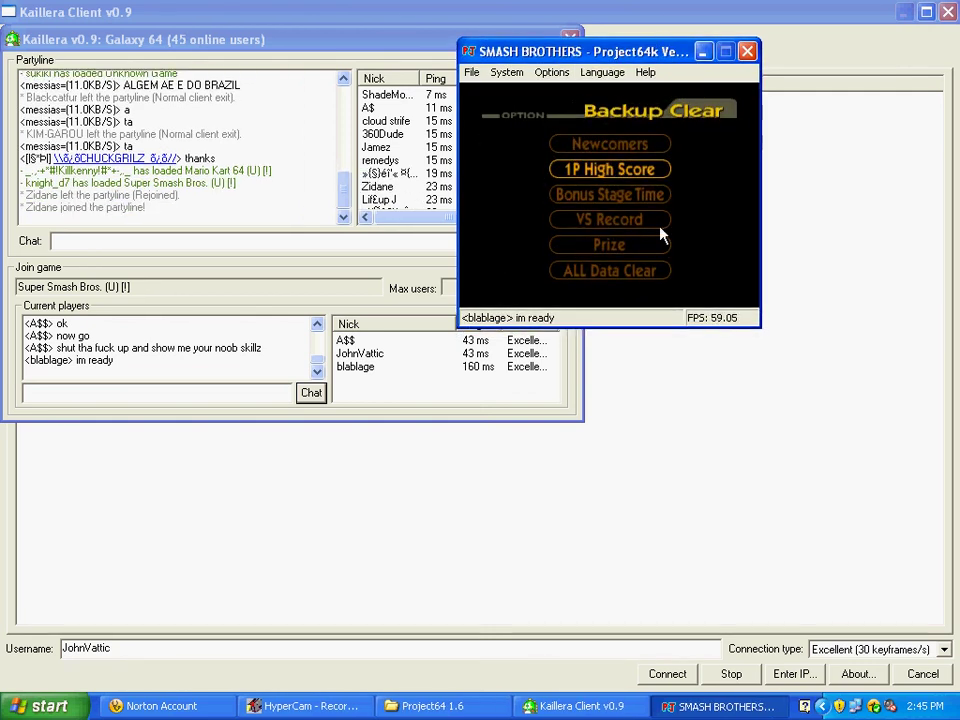
# Close the Super Smash Bros. game, the Kaillera windows, Project64k and the Project64 1.6 folder.
pyautogui.click(747, 51)
pyautogui.click(570, 39)
pyautogui.click(903, 12)
pyautogui.click(947, 12)
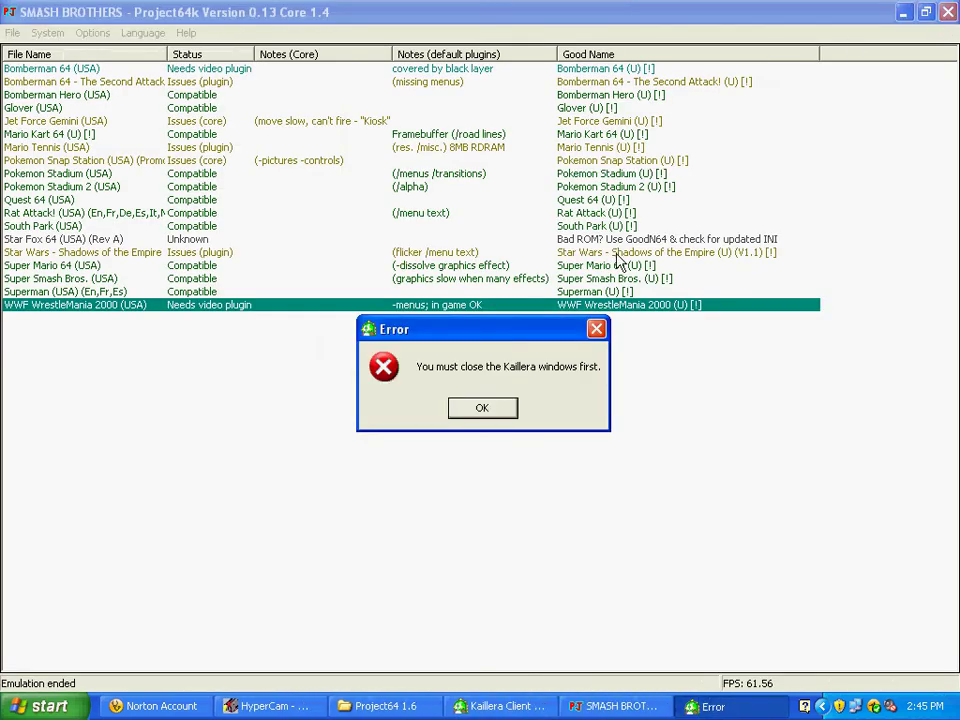
pyautogui.click(500, 412)
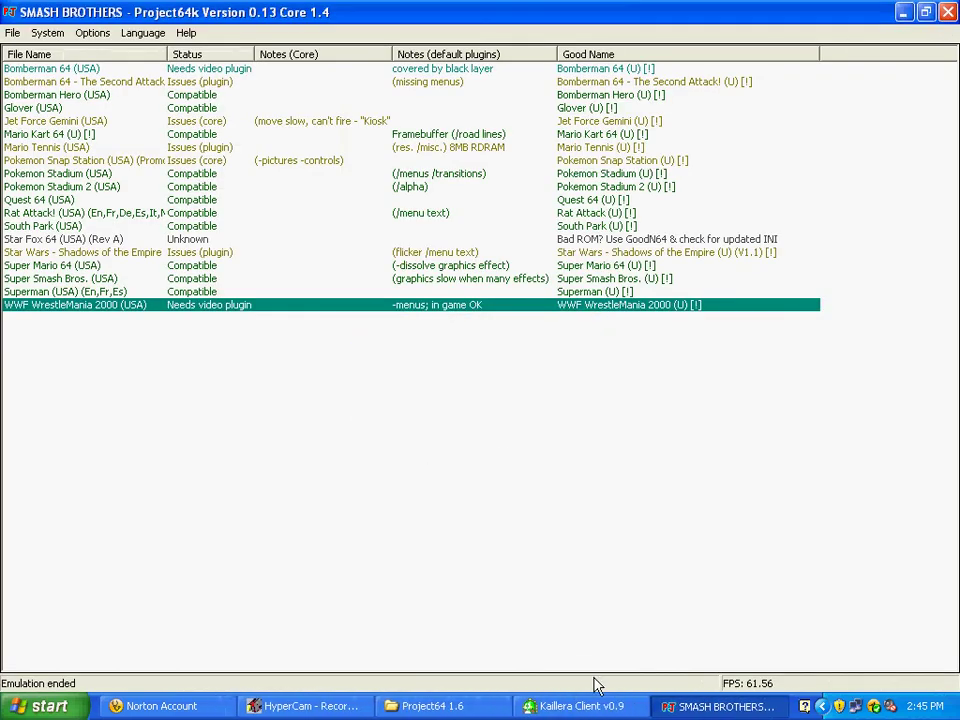
pyautogui.click(637, 708)
pyautogui.click(947, 12)
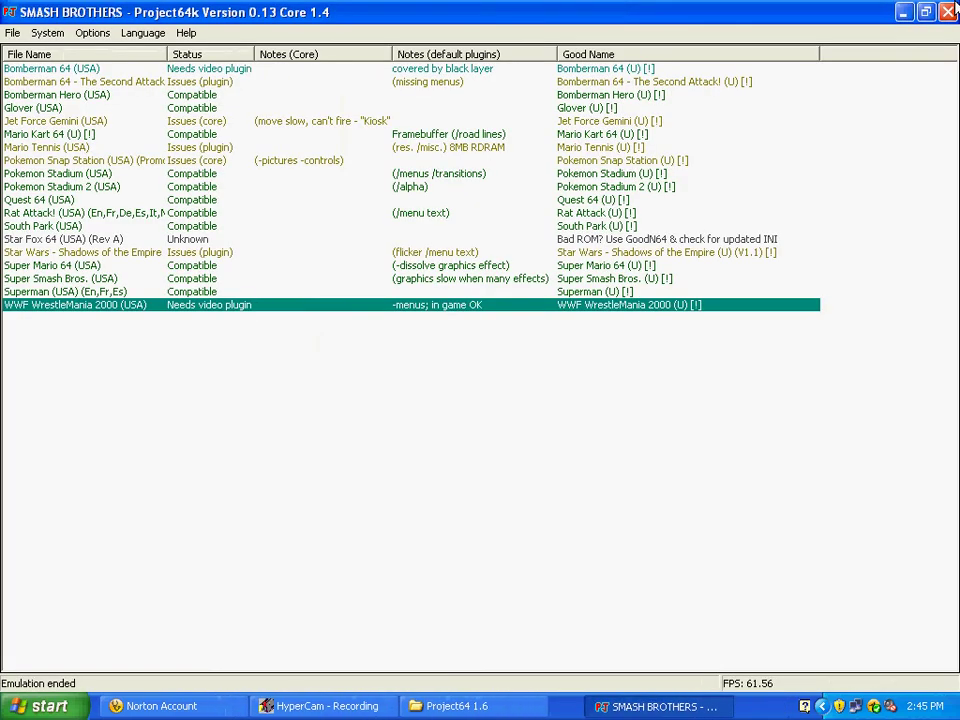
pyautogui.click(947, 12)
pyautogui.click(843, 16)
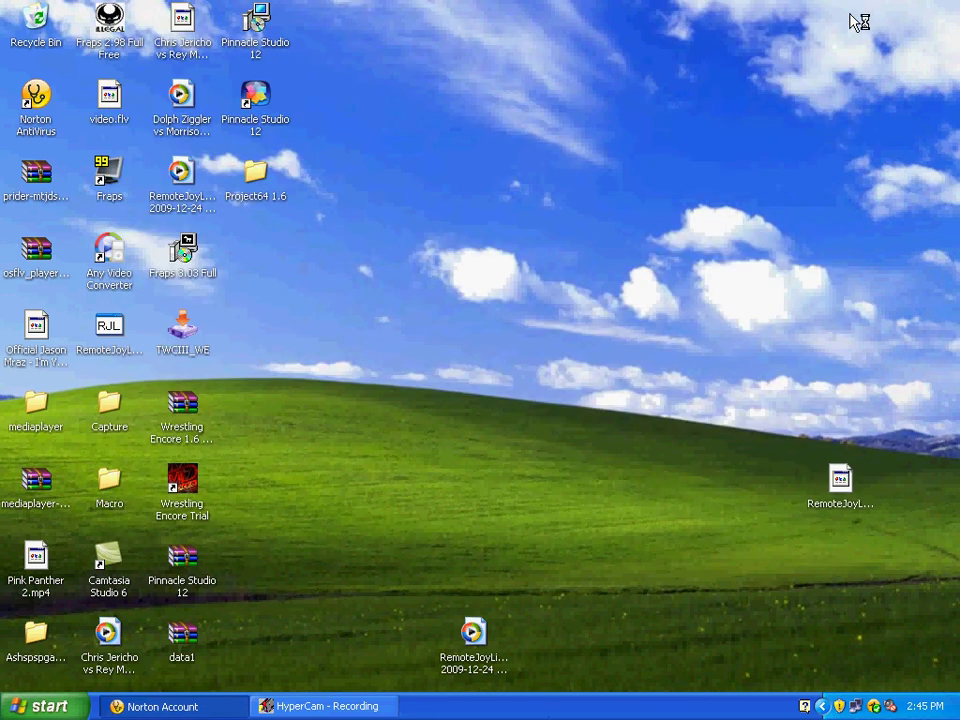